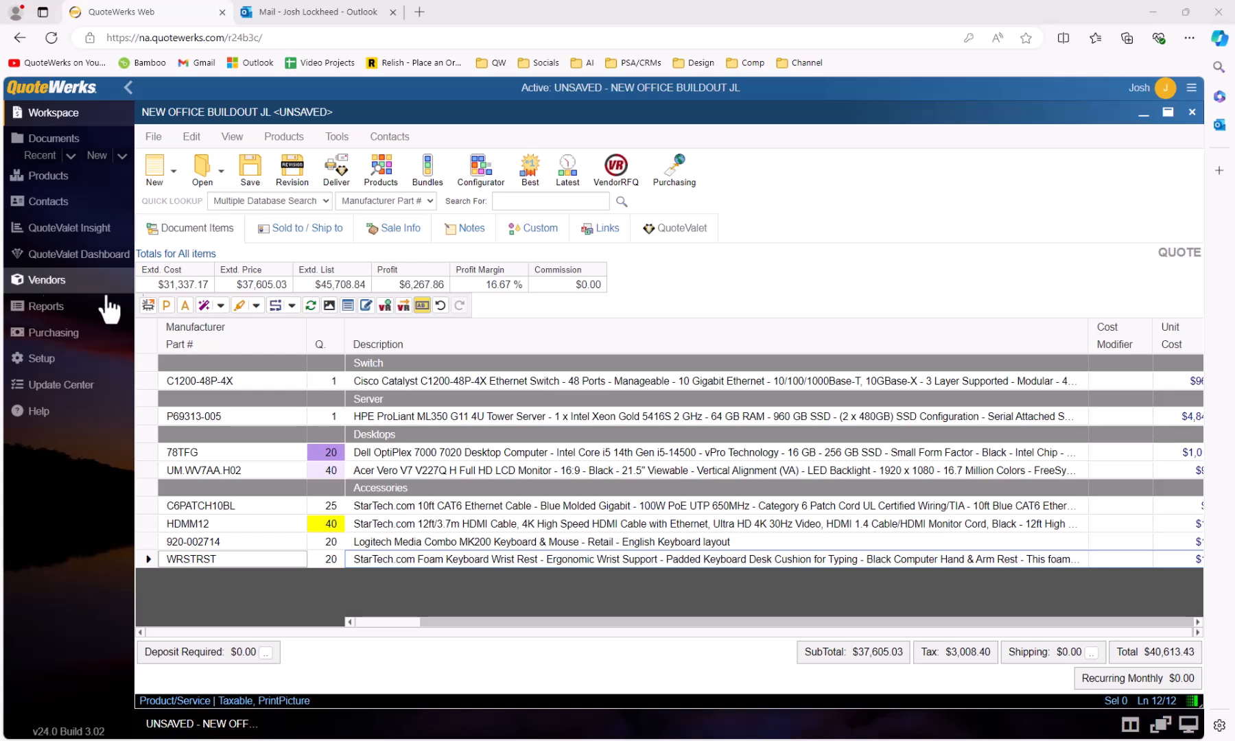
From the full contact list, insert the Computer Hut president into Sold to, Ship to and Bill to.
left_click(276, 239)
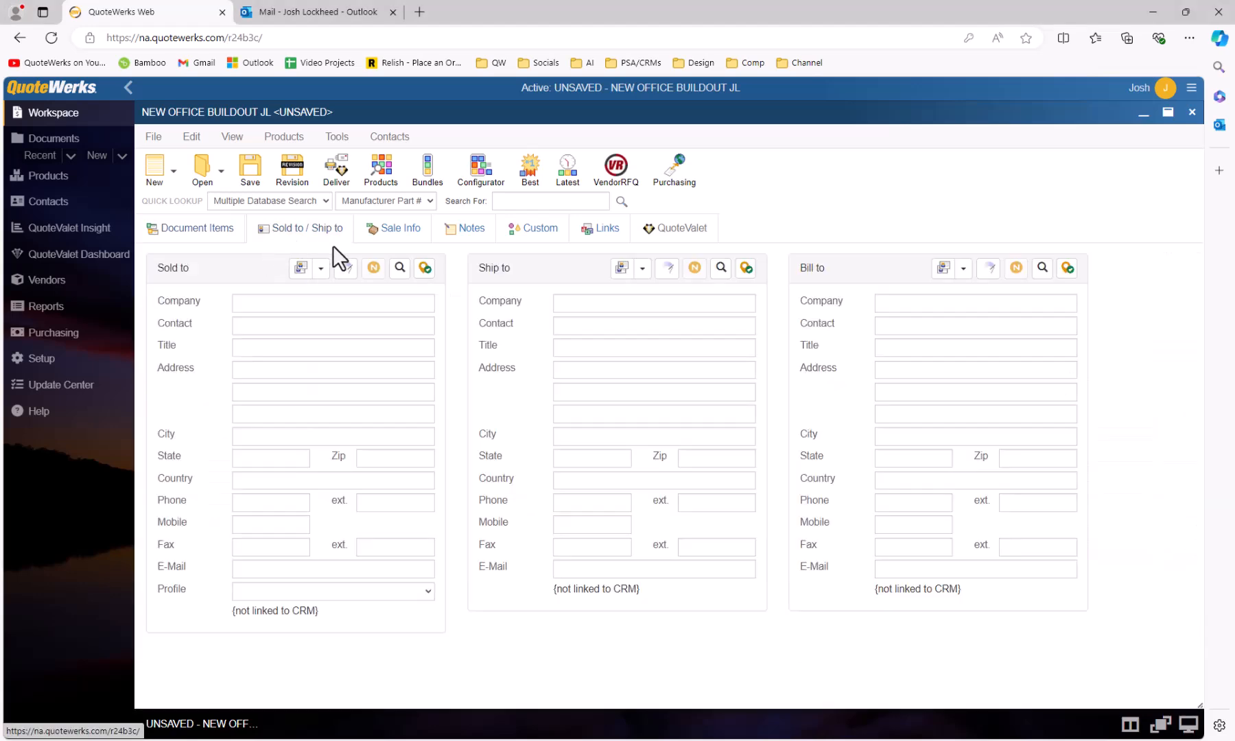
left_click(399, 270)
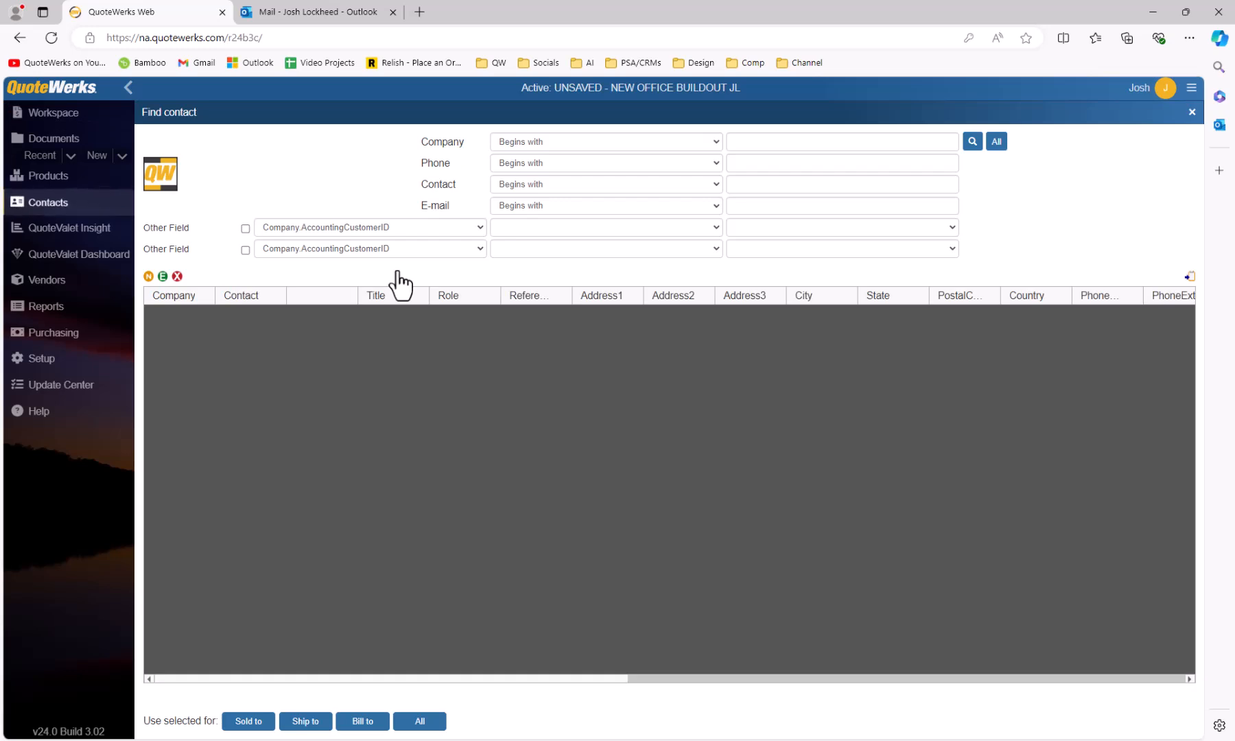
left_click(768, 144)
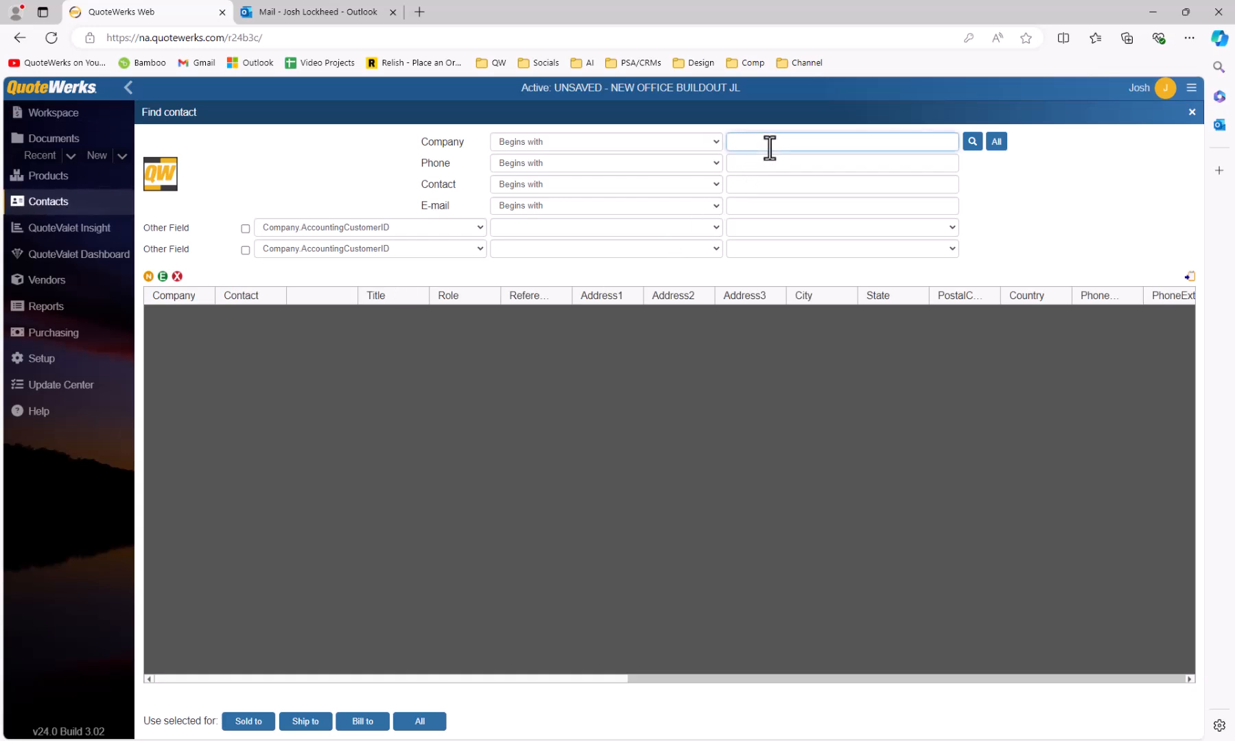
left_click(997, 141)
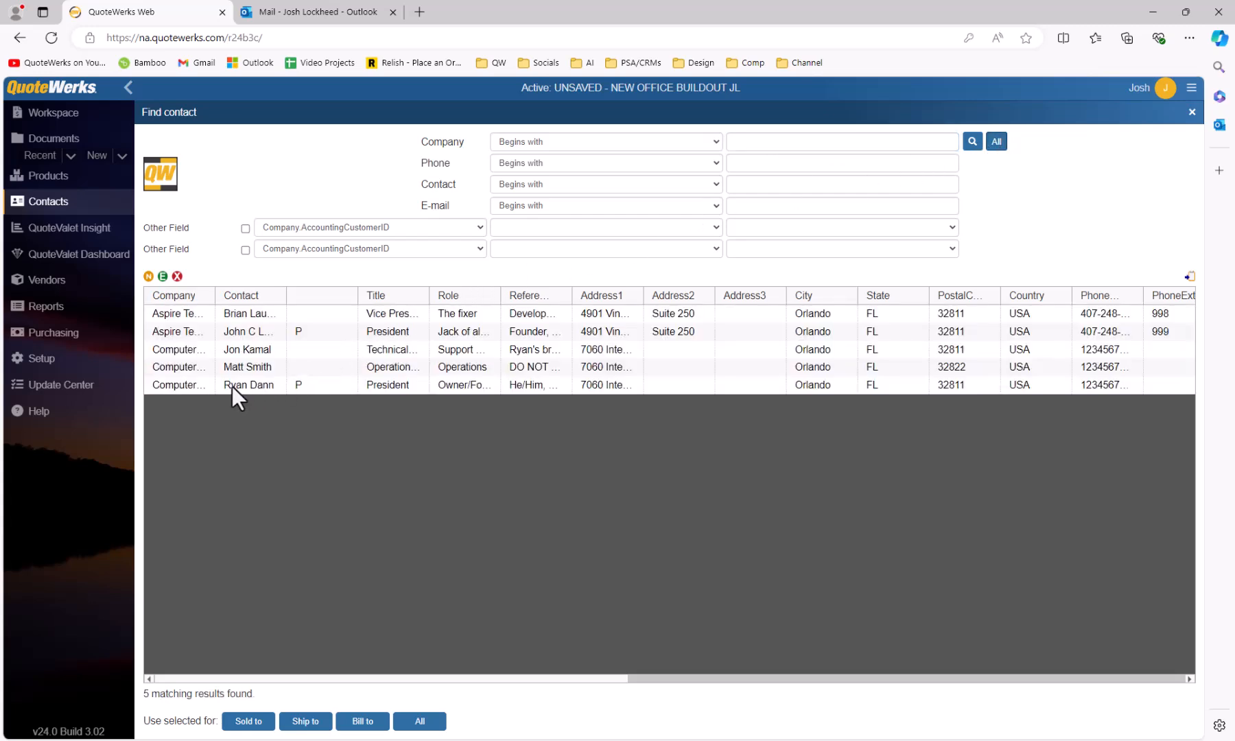
left_click_drag(213, 302, 252, 302)
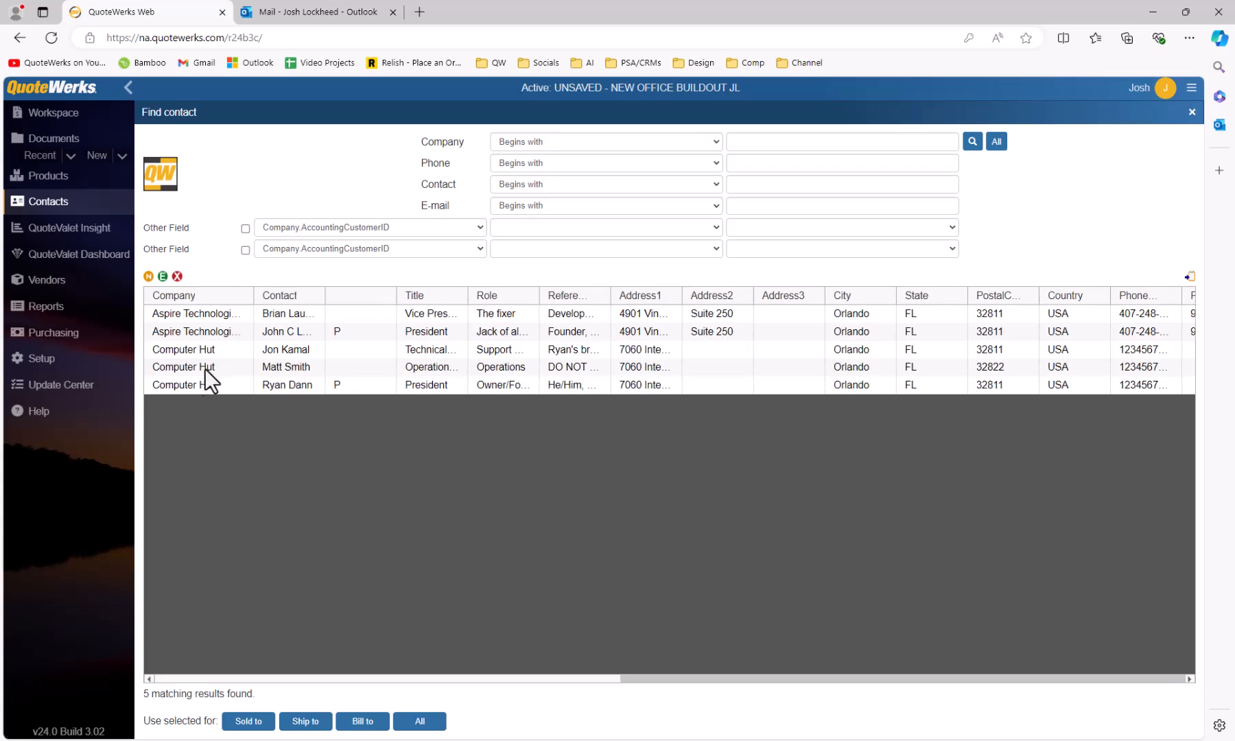
left_click(201, 385)
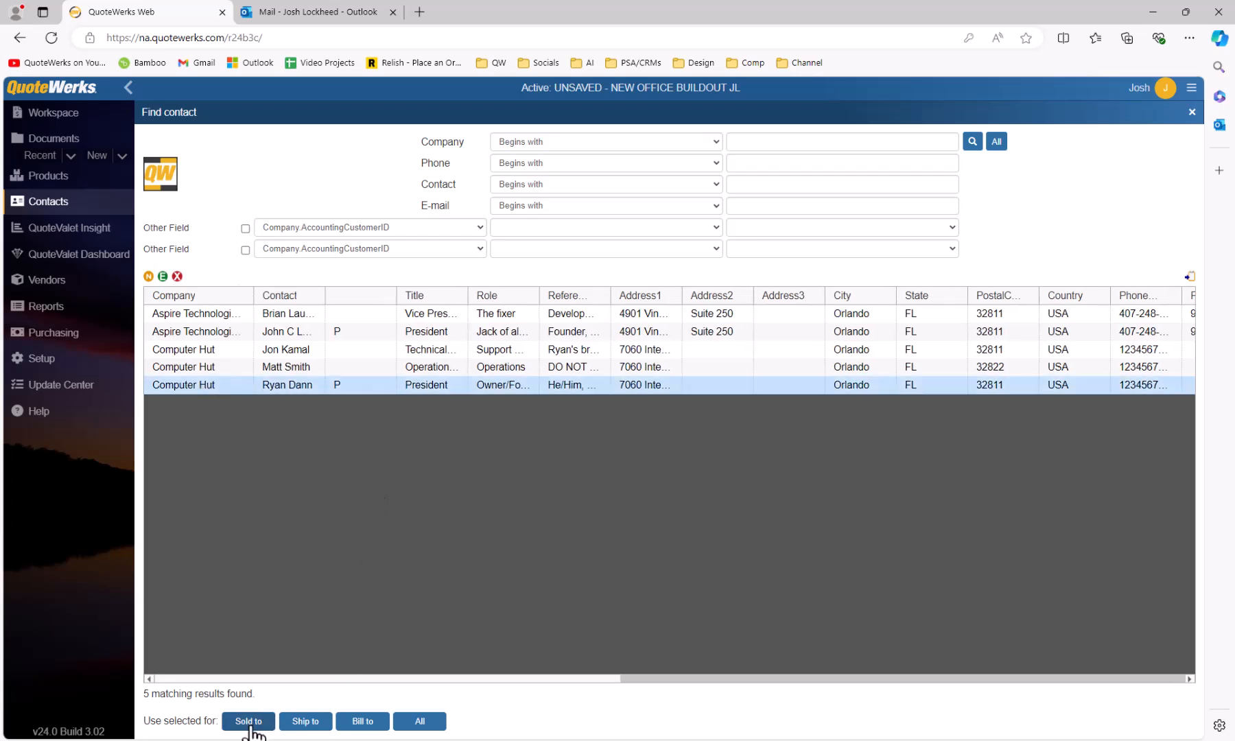
left_click(431, 725)
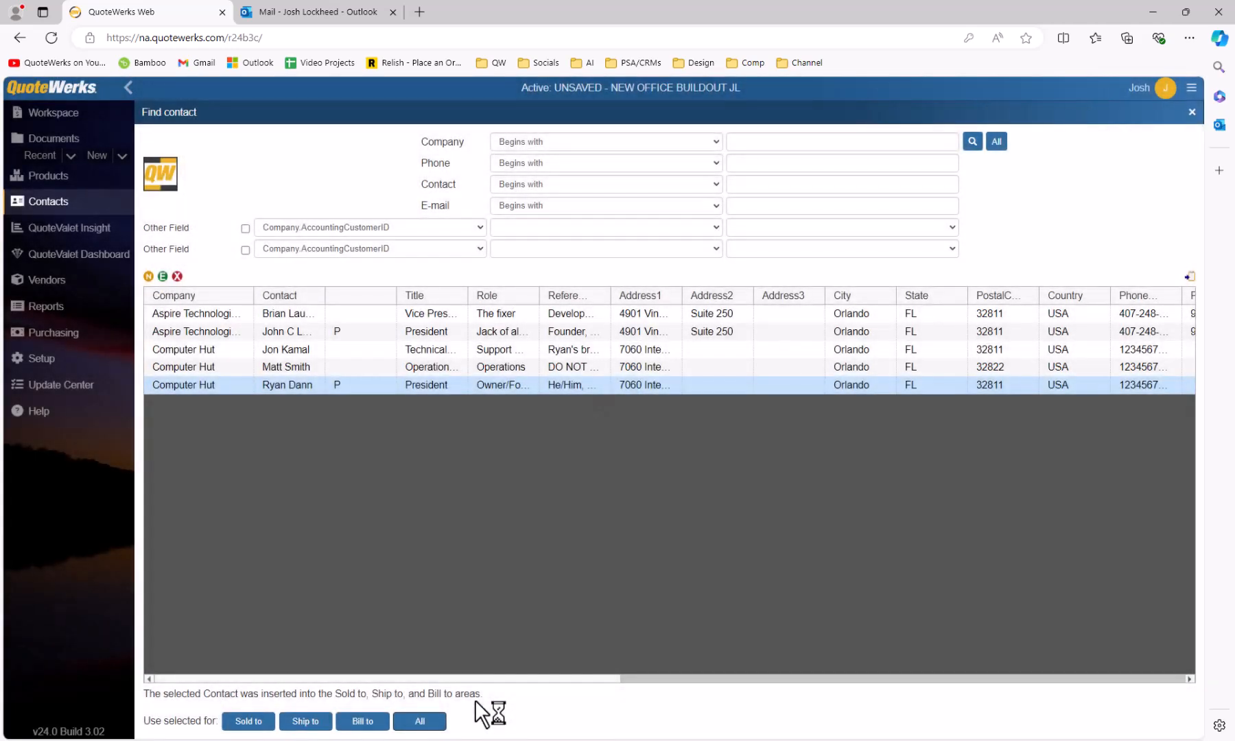
left_click(1192, 113)
left_click_drag(403, 570, 192, 567)
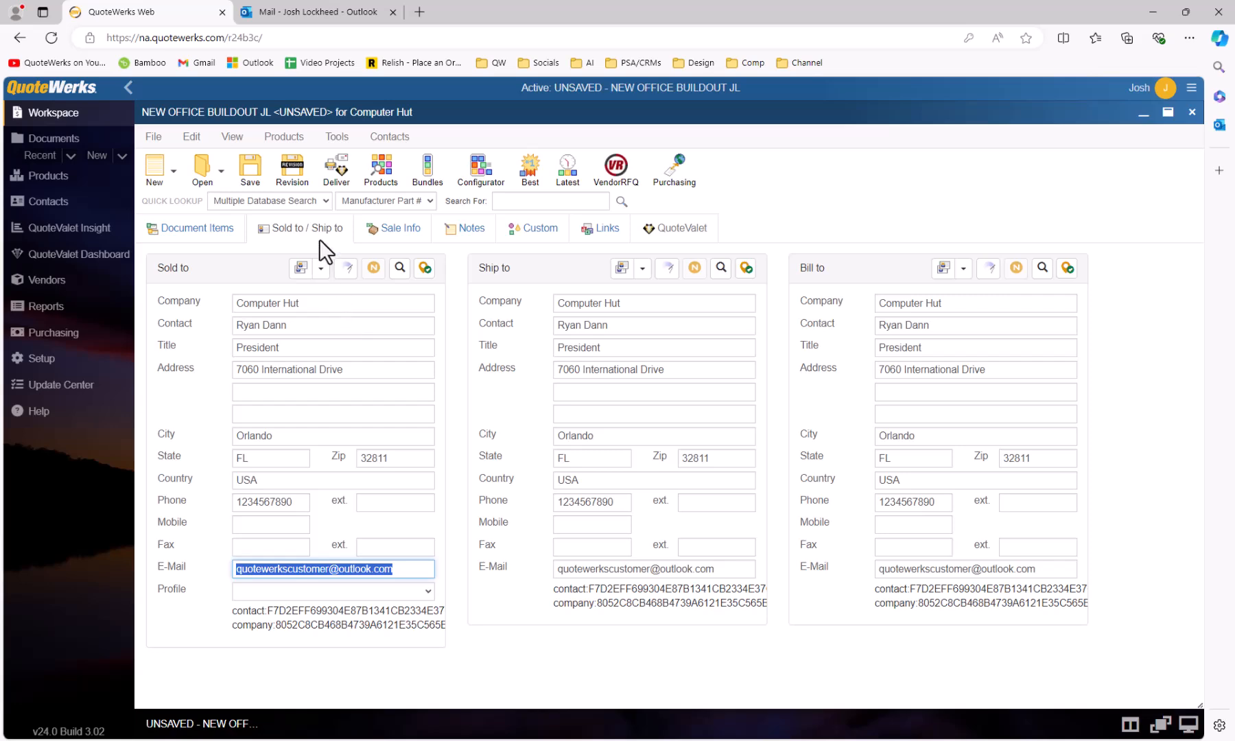
Save the quote and confirm the Save Quote dialog, creating document AAAQ1004.
left_click(258, 176)
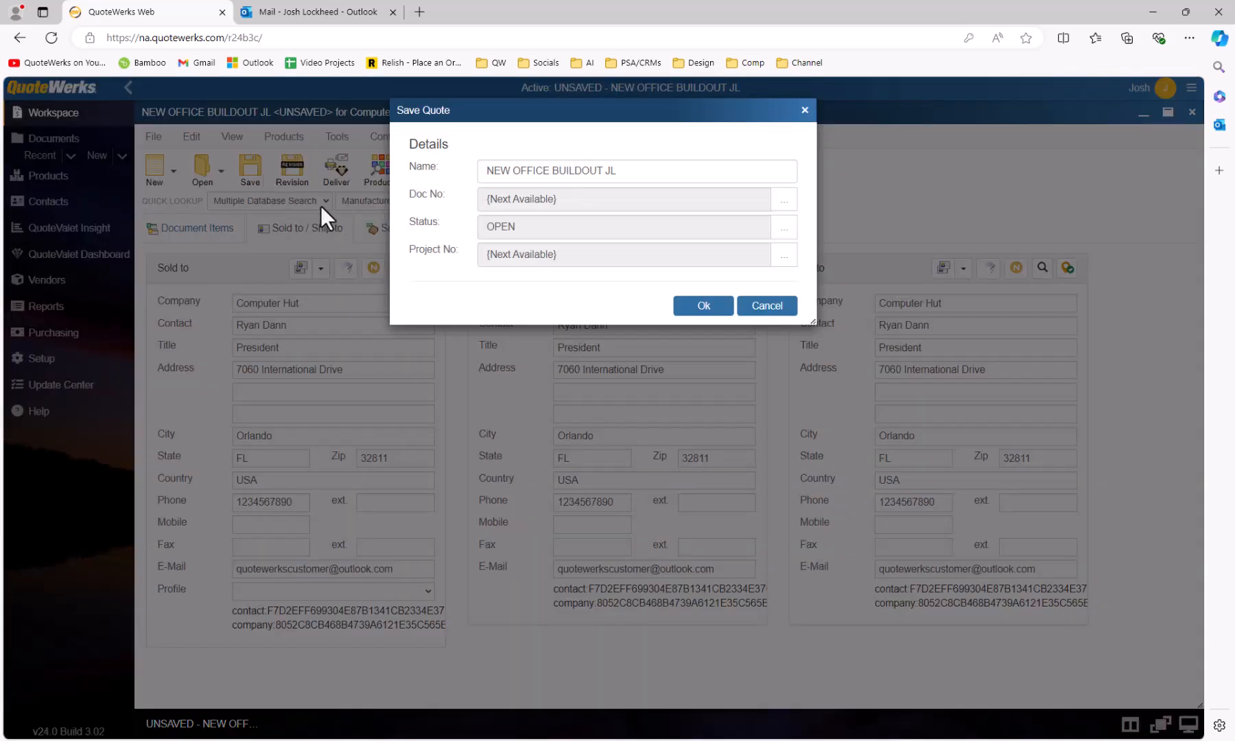
left_click(702, 307)
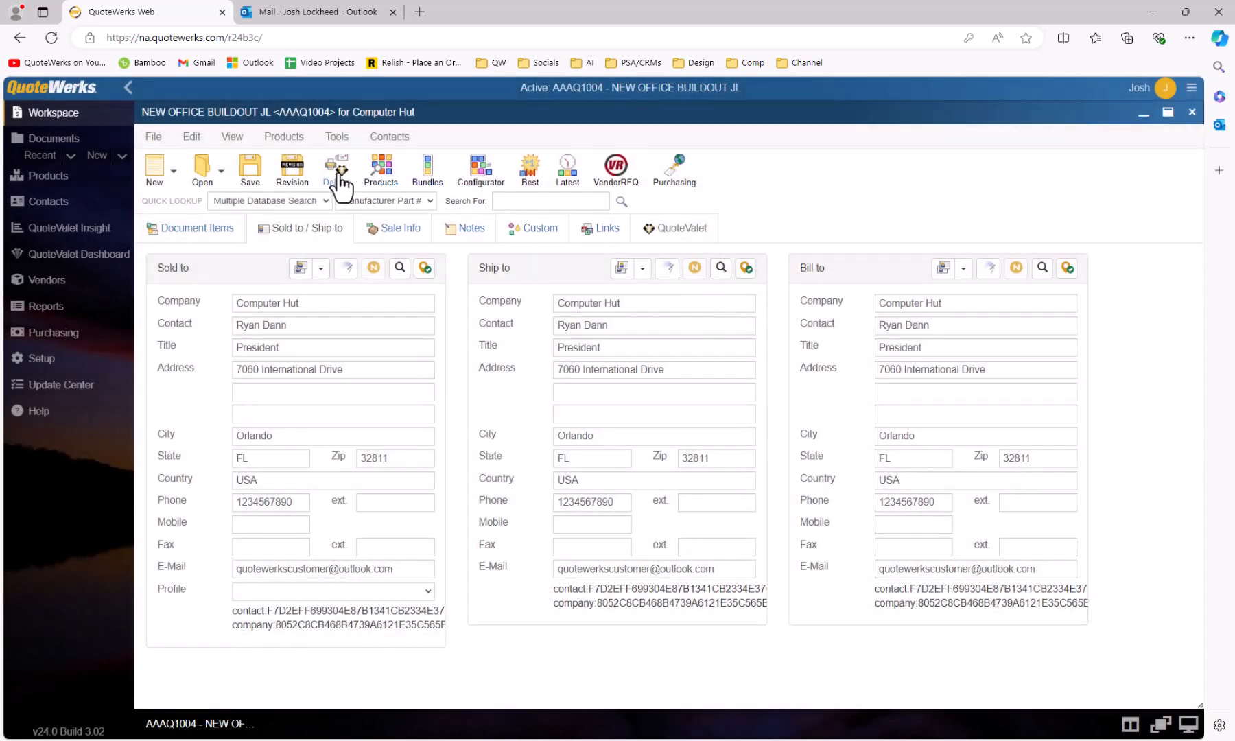
Review the Cover Page, Literature, Spec Sheets and Links options, settling on the Quote (Galaxy w/Cover) layout.
left_click(340, 176)
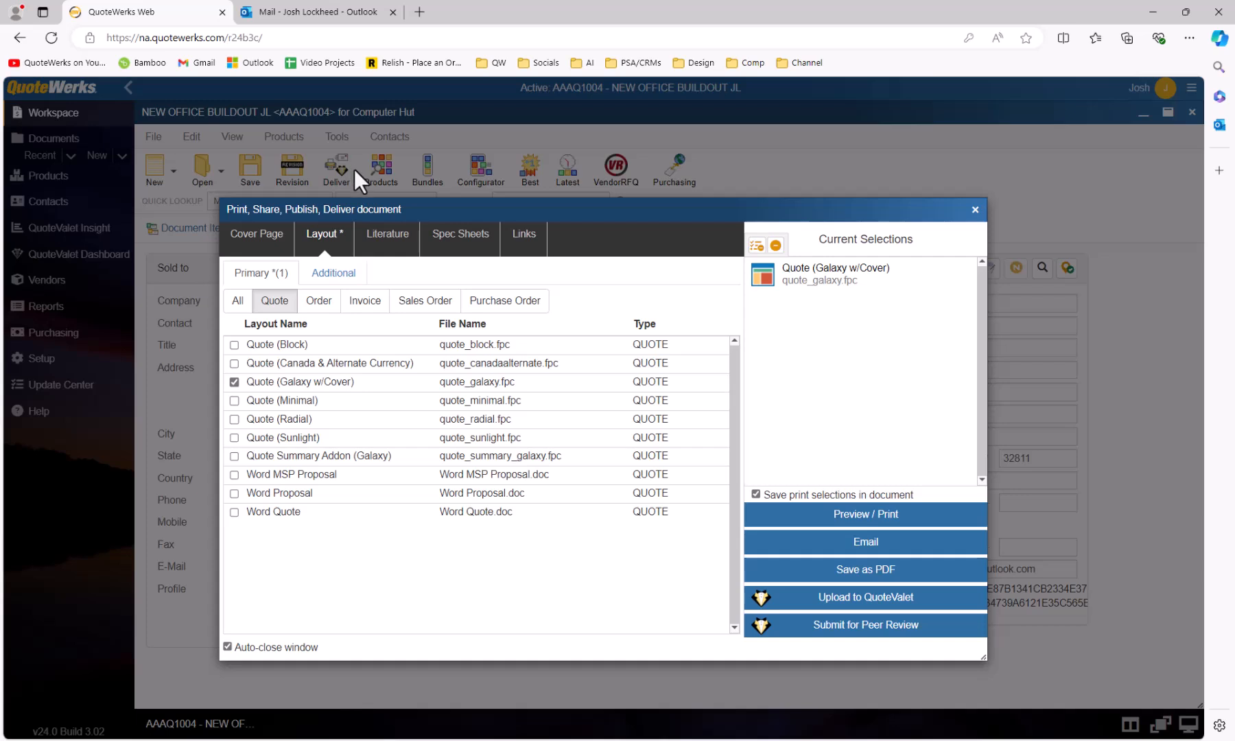
left_click(278, 241)
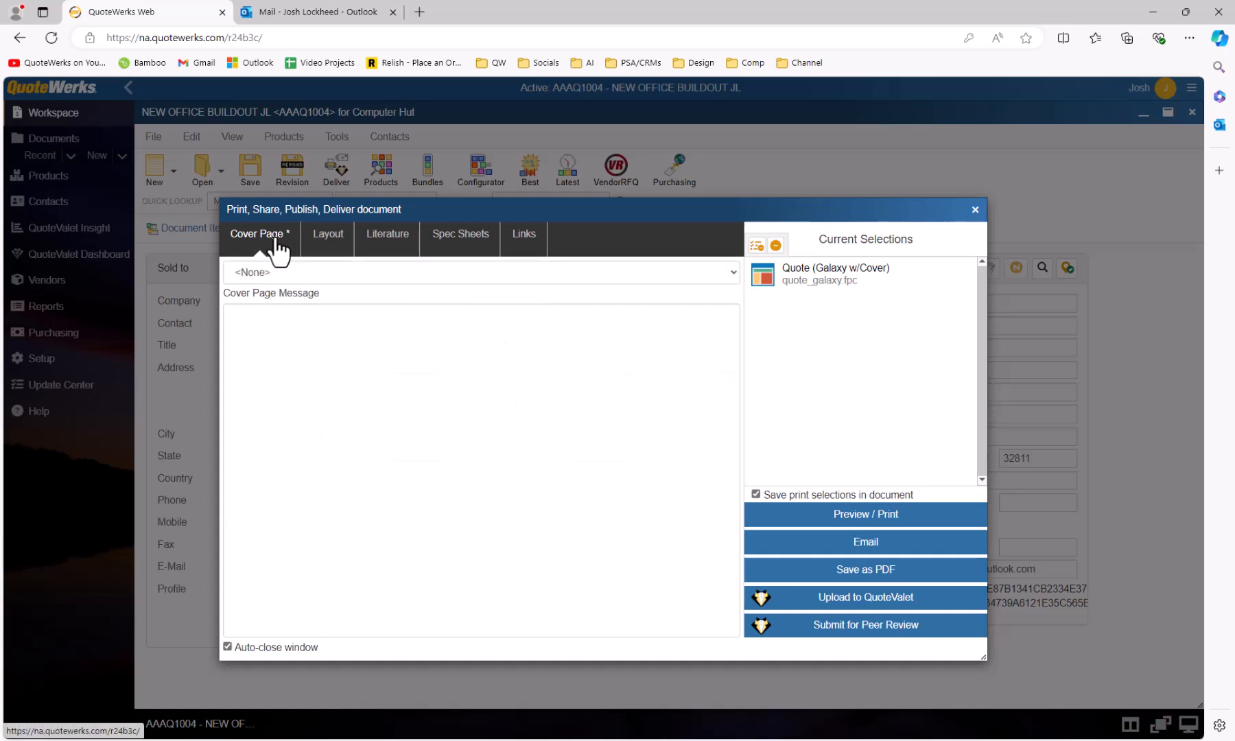
left_click(322, 244)
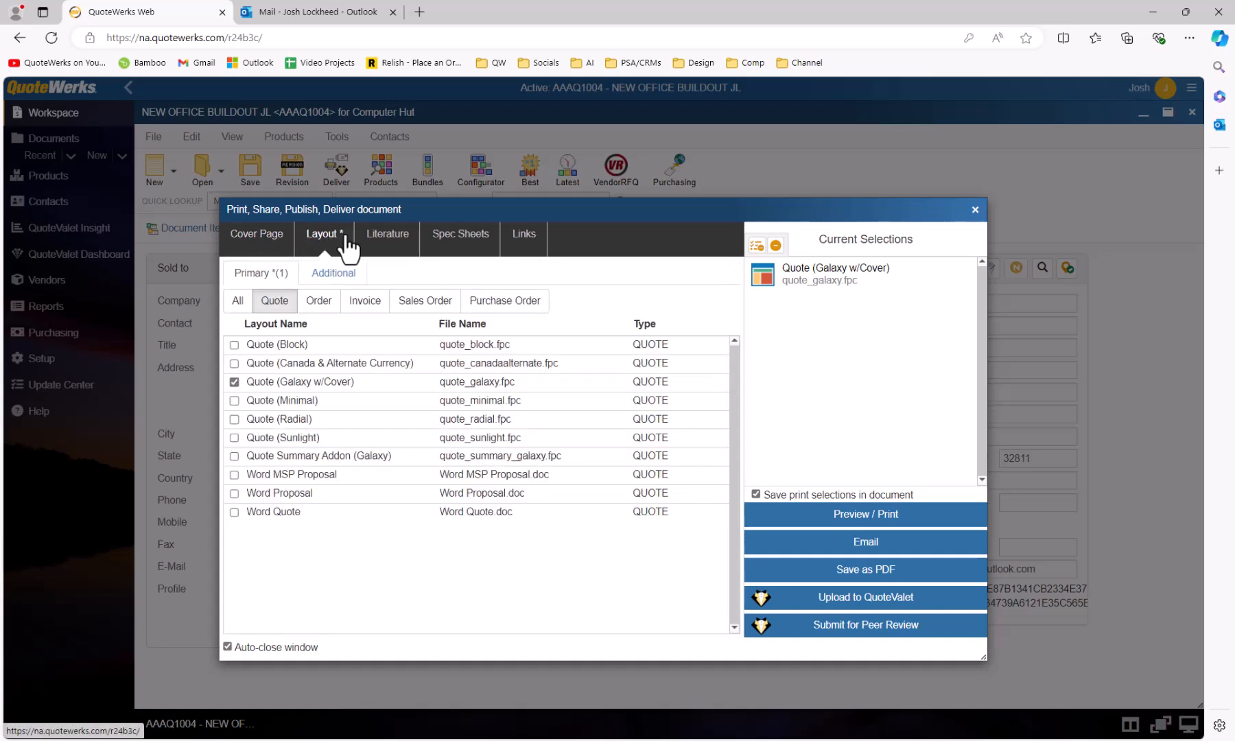
left_click(372, 241)
left_click(445, 242)
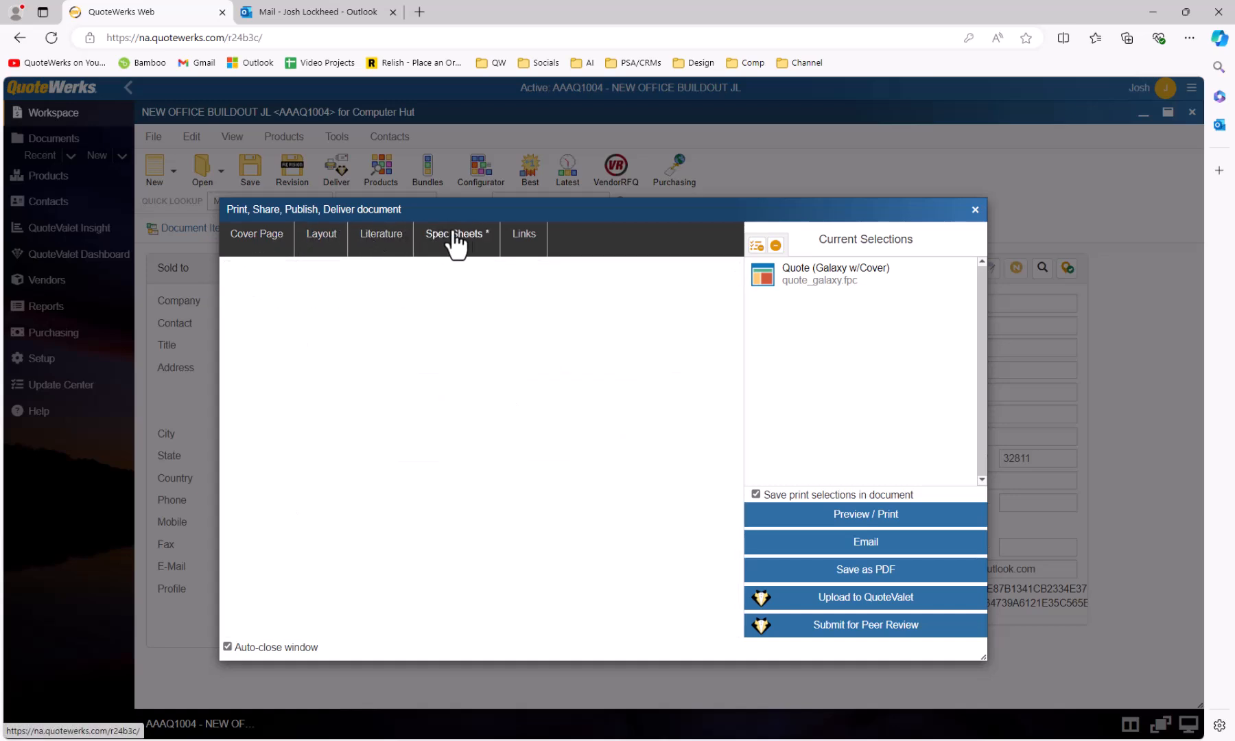
left_click(516, 241)
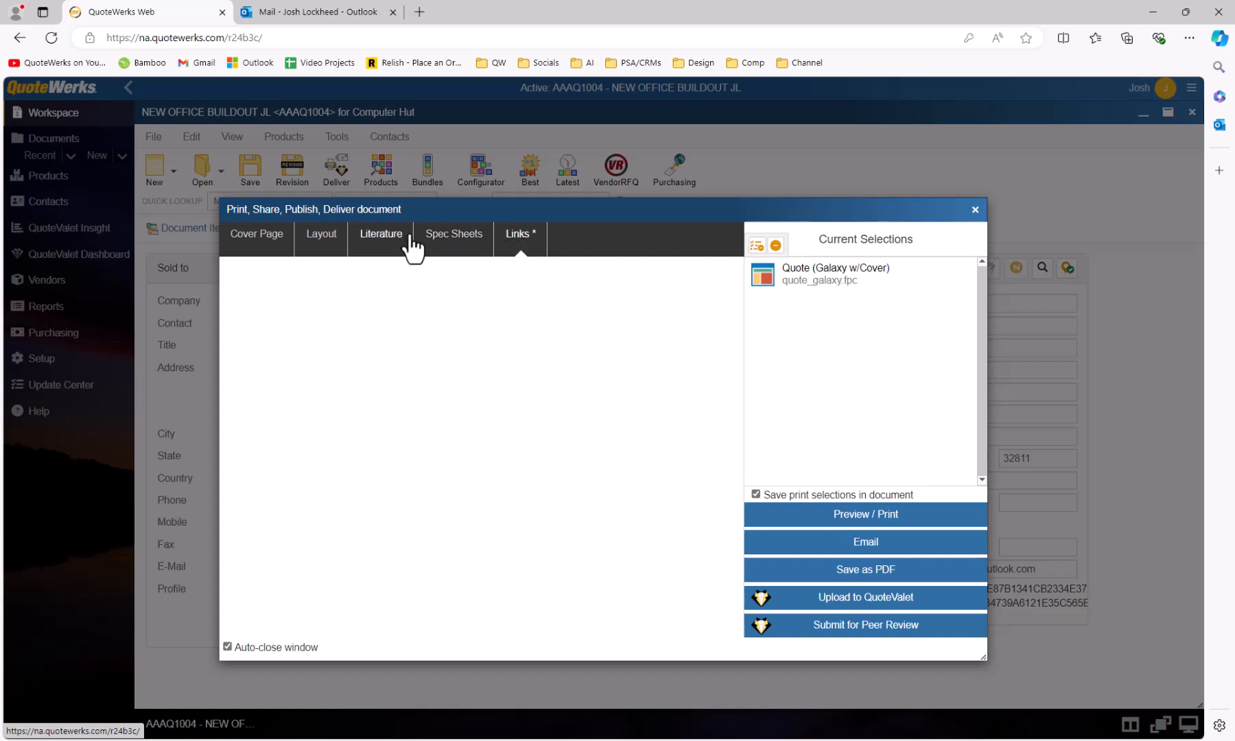
left_click(329, 242)
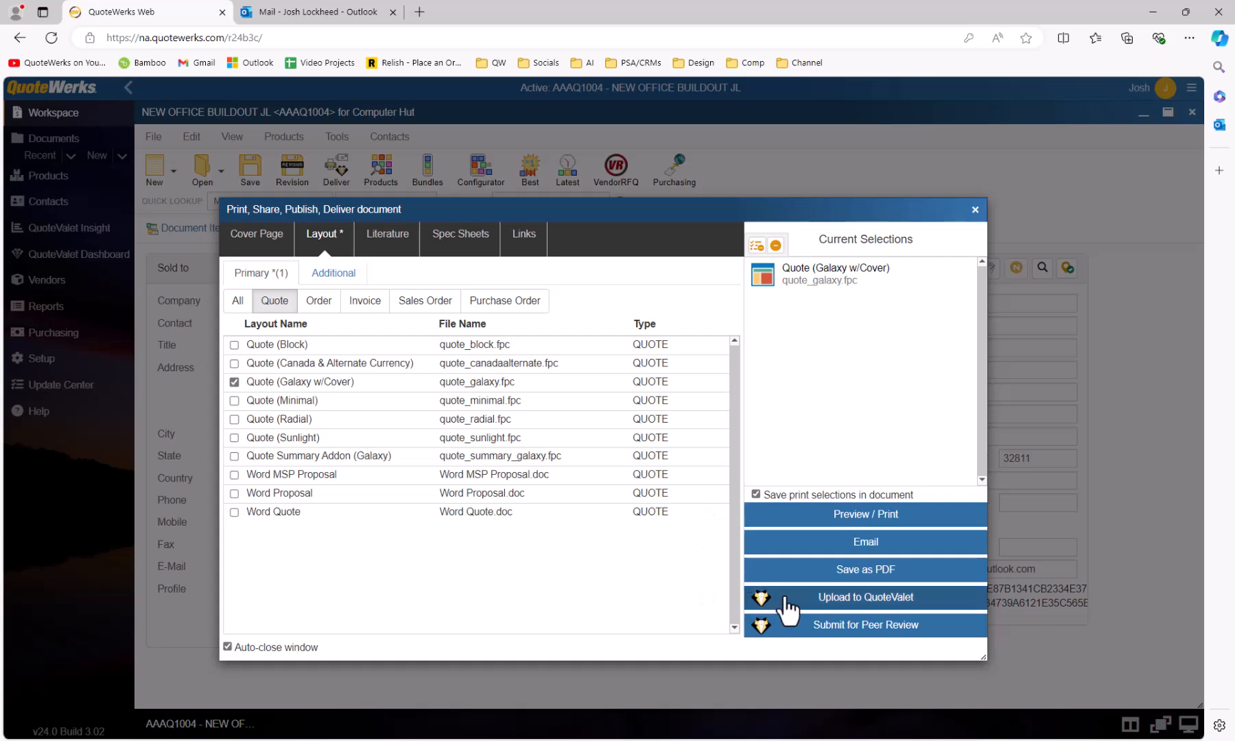
Begin the Upload to QuoteValet for the quote and bring up its Signing Options.
left_click(821, 599)
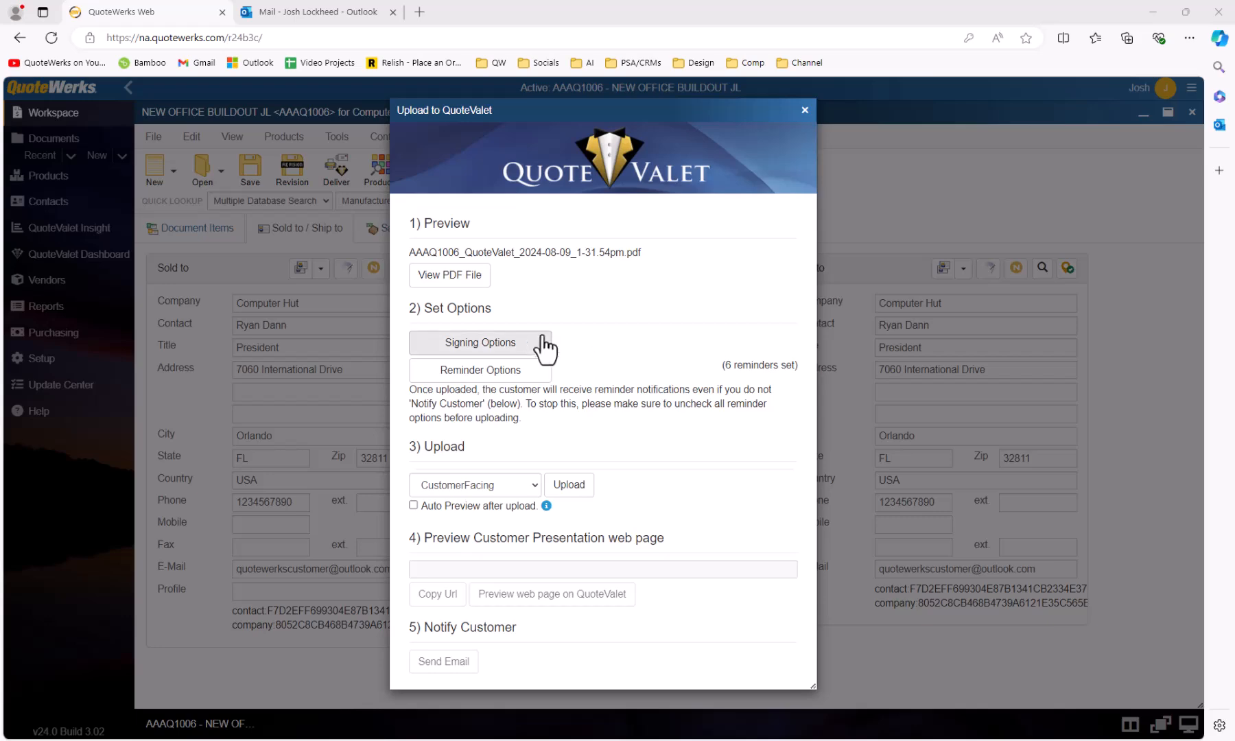
left_click(513, 349)
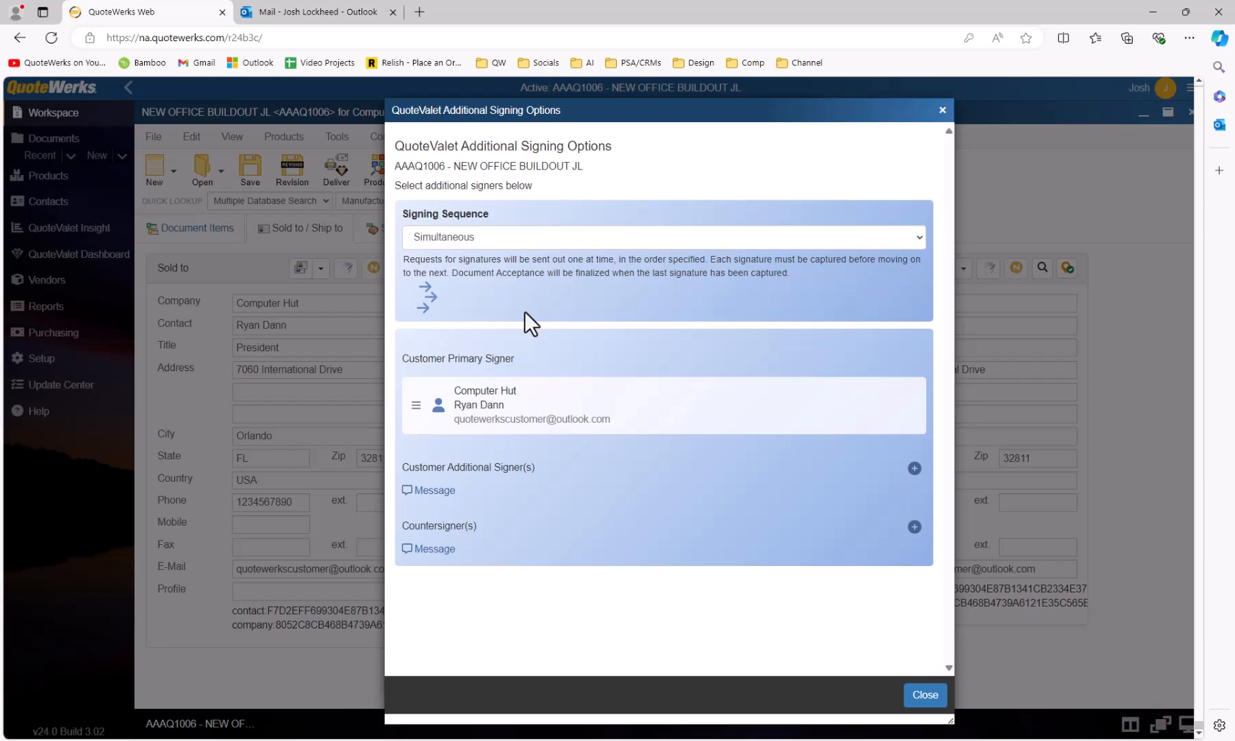
Set the Signing Sequence to Sequential after briefly comparing it with Simultaneous.
left_click(581, 242)
left_click(557, 256)
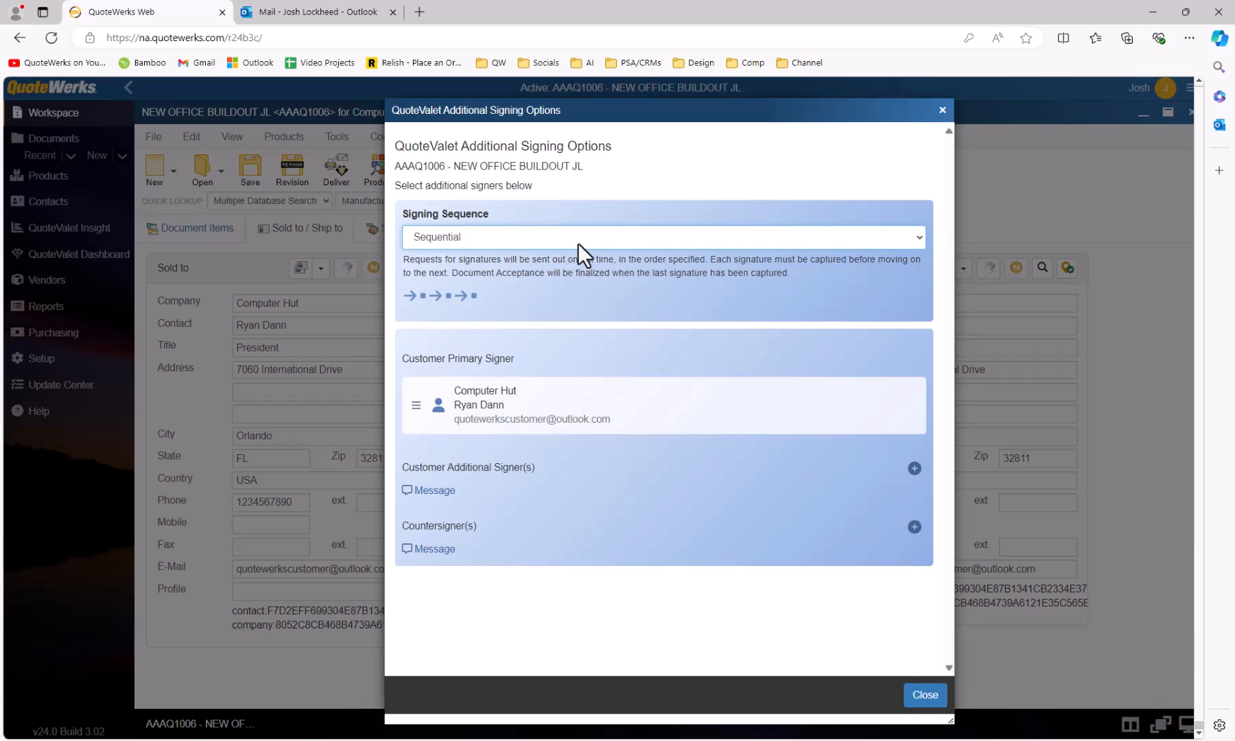
left_click(577, 243)
left_click(569, 270)
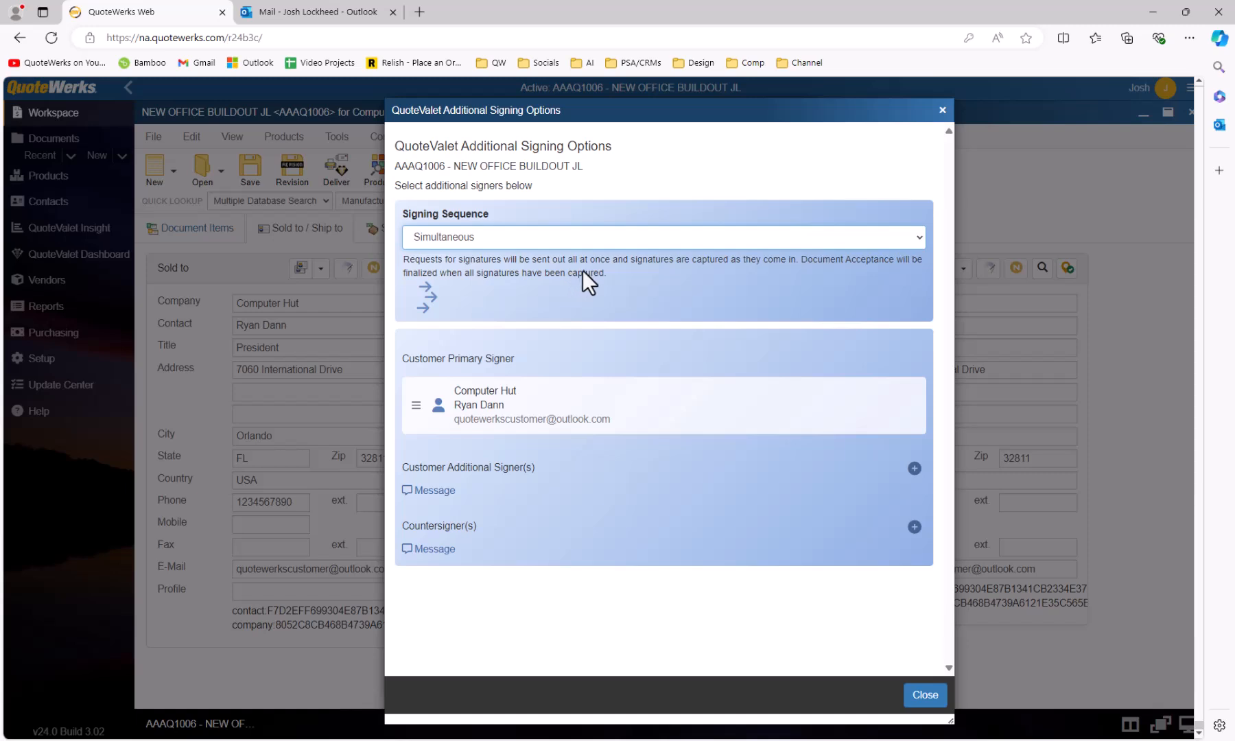
left_click(615, 242)
left_click(602, 252)
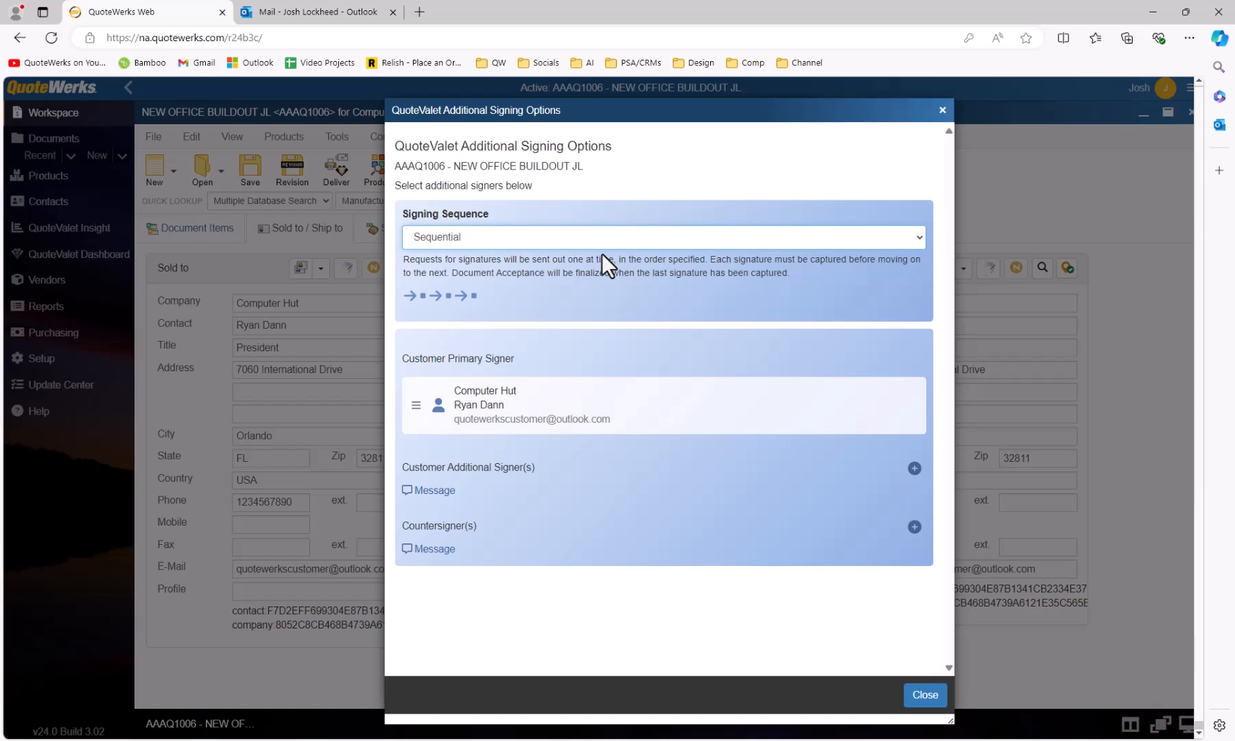
Add a customer additional signer, entering the signer's name and e-mail address.
left_click(914, 469)
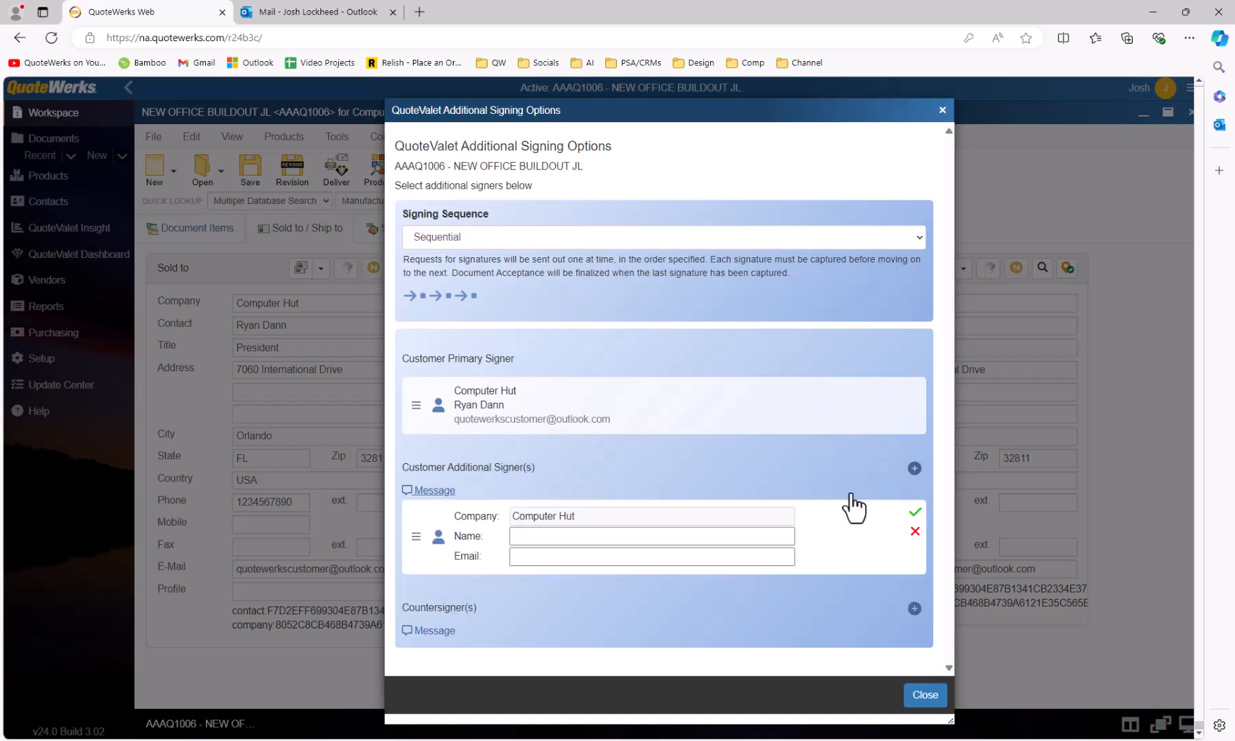
left_click(695, 537)
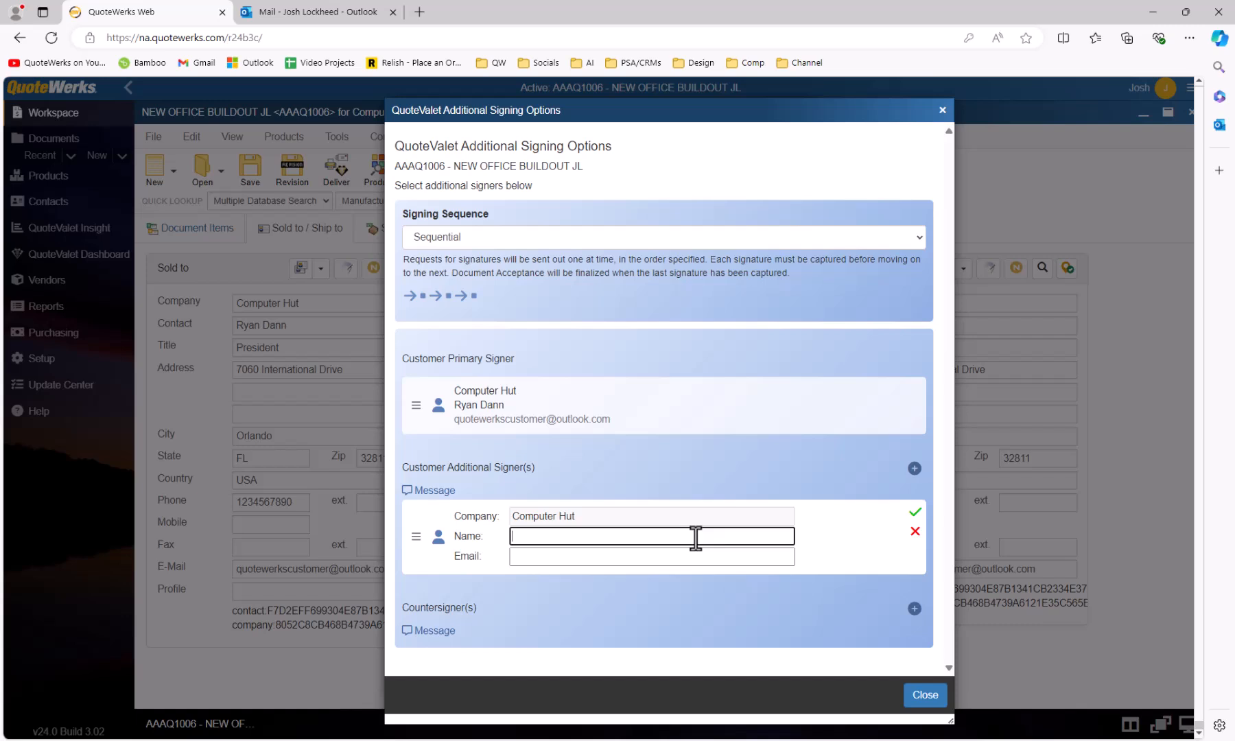
key("Tab")
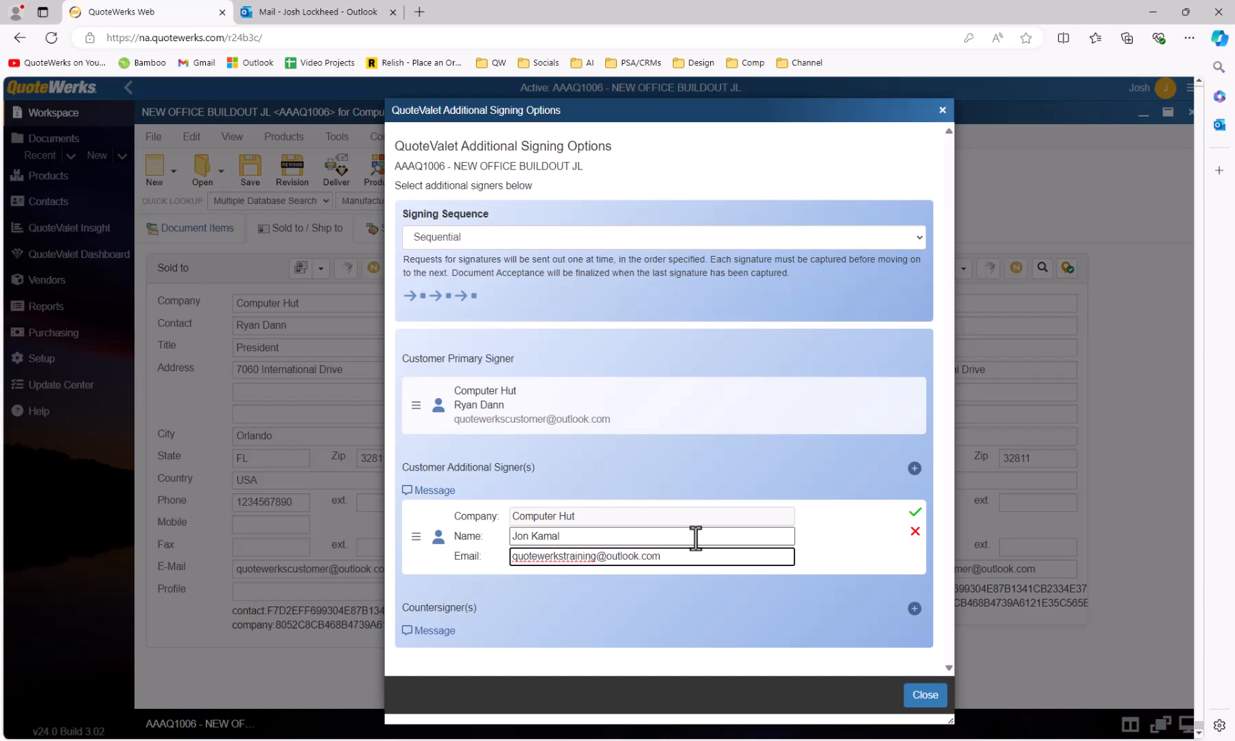
left_click(915, 513)
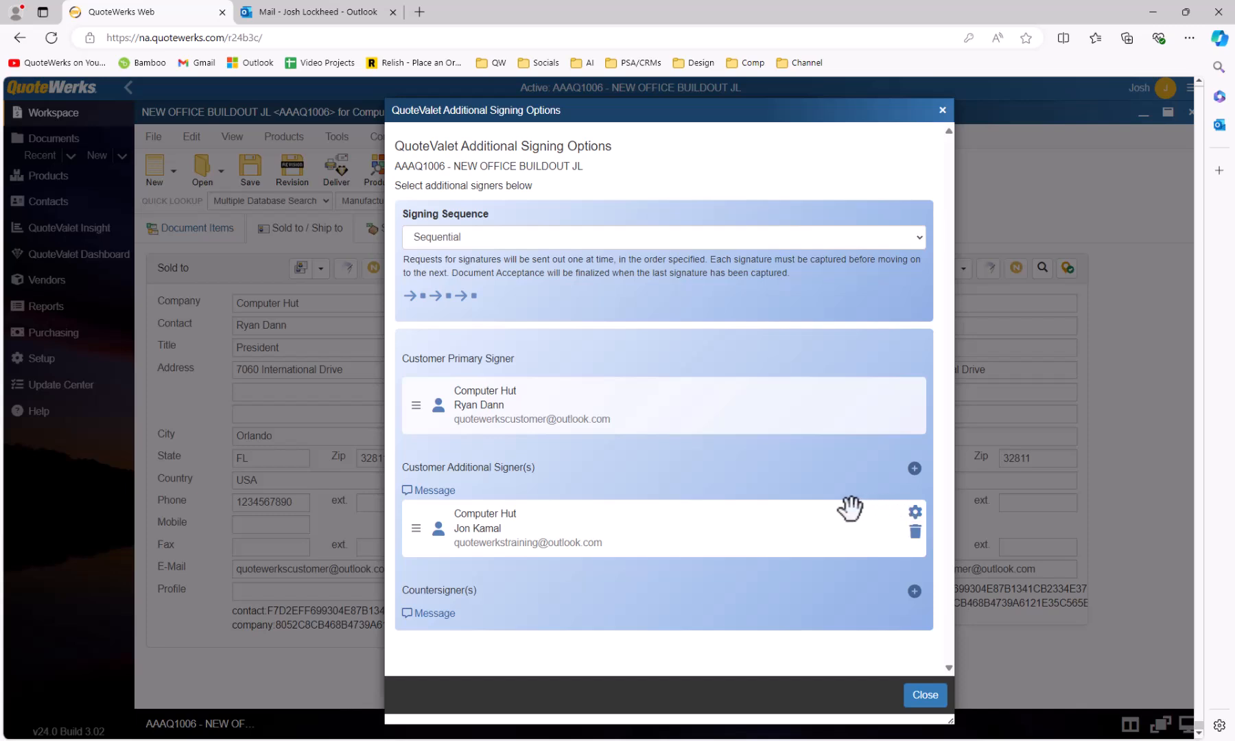
left_click(915, 513)
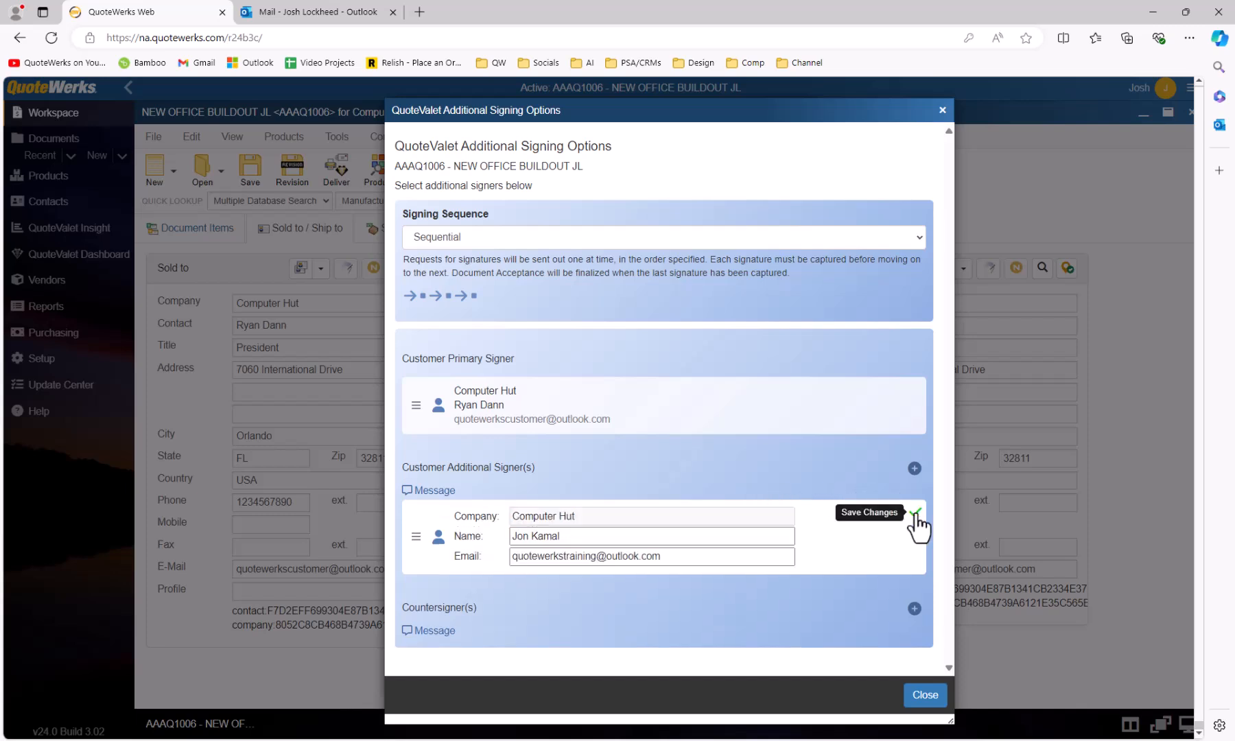
left_click(915, 513)
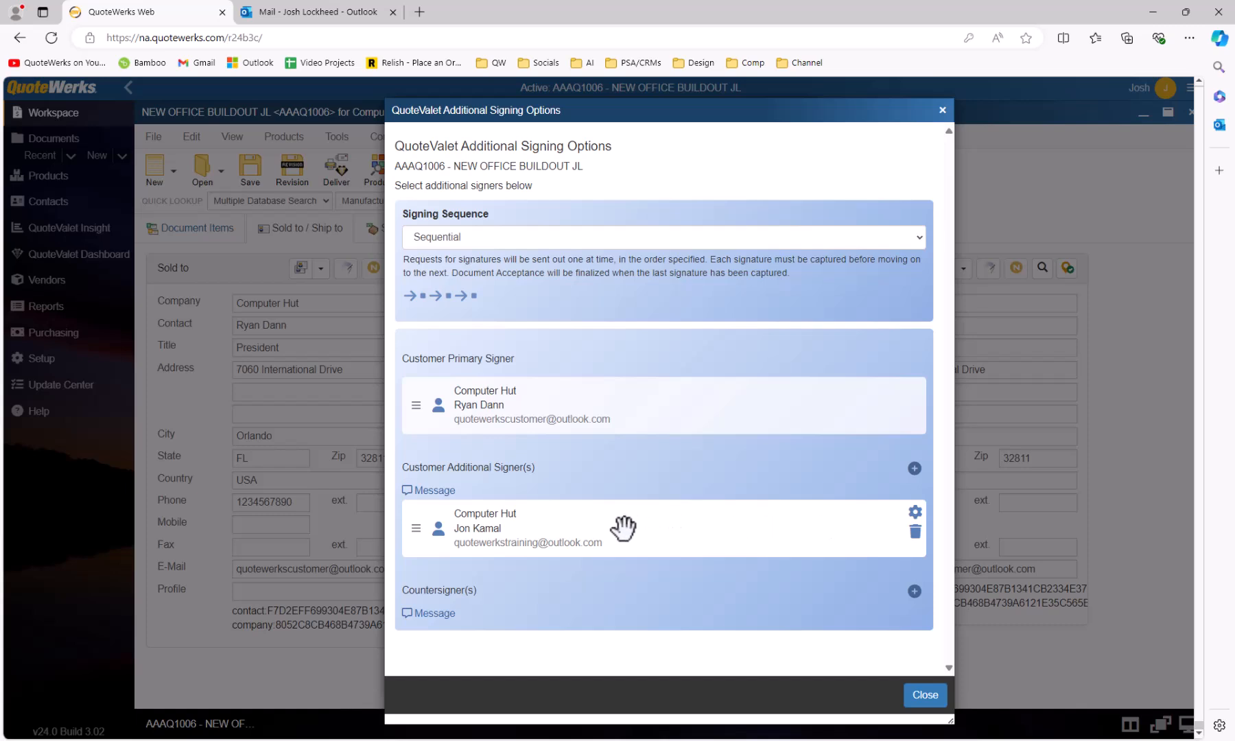
Give the additional signer the custom message 'Please review the quote...'.
left_click(428, 489)
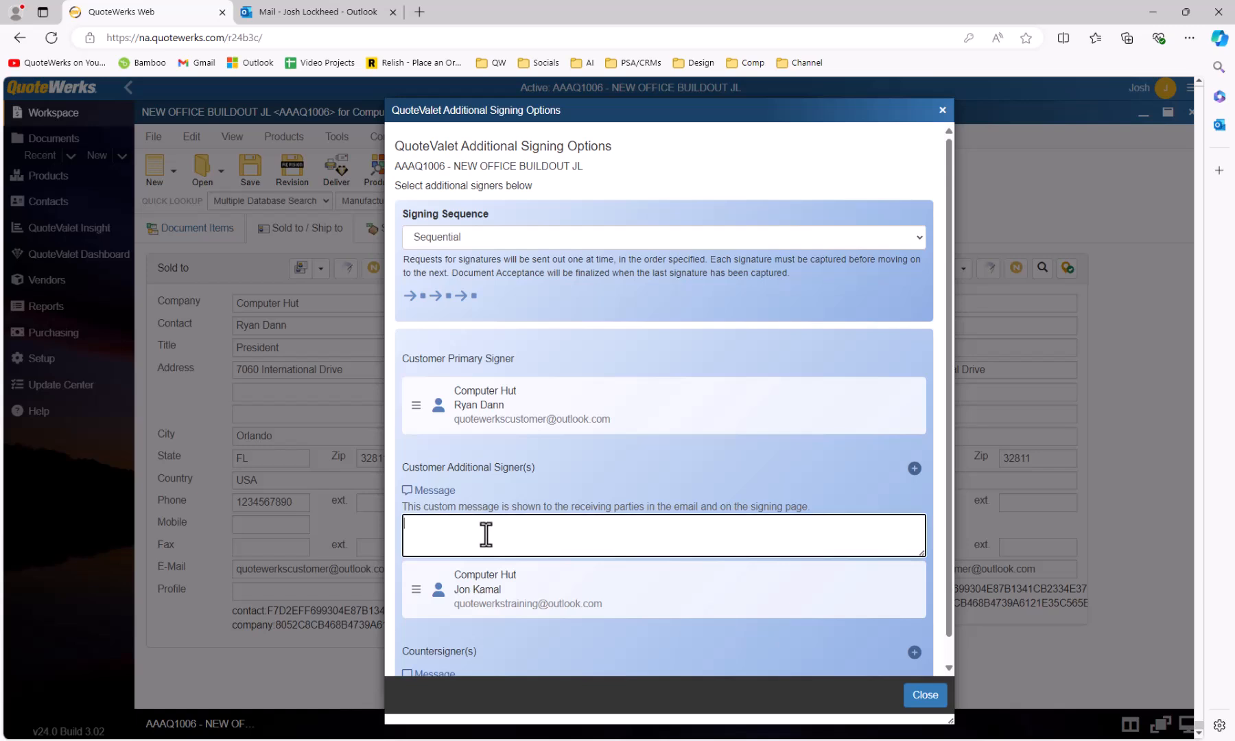
type("Please review the quote...")
scroll(558, 524, "down", 1)
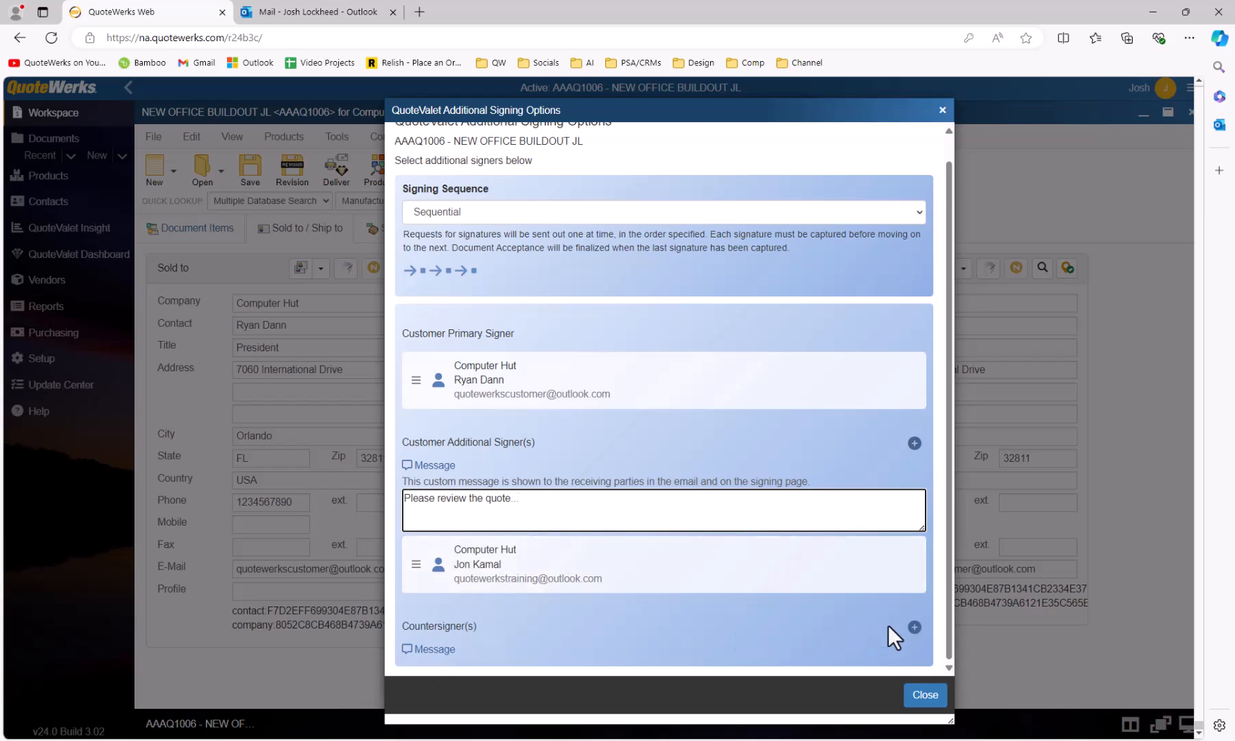
Add a Third-Party (No login required) countersigner with name and e-mail, then close signing options.
left_click(913, 626)
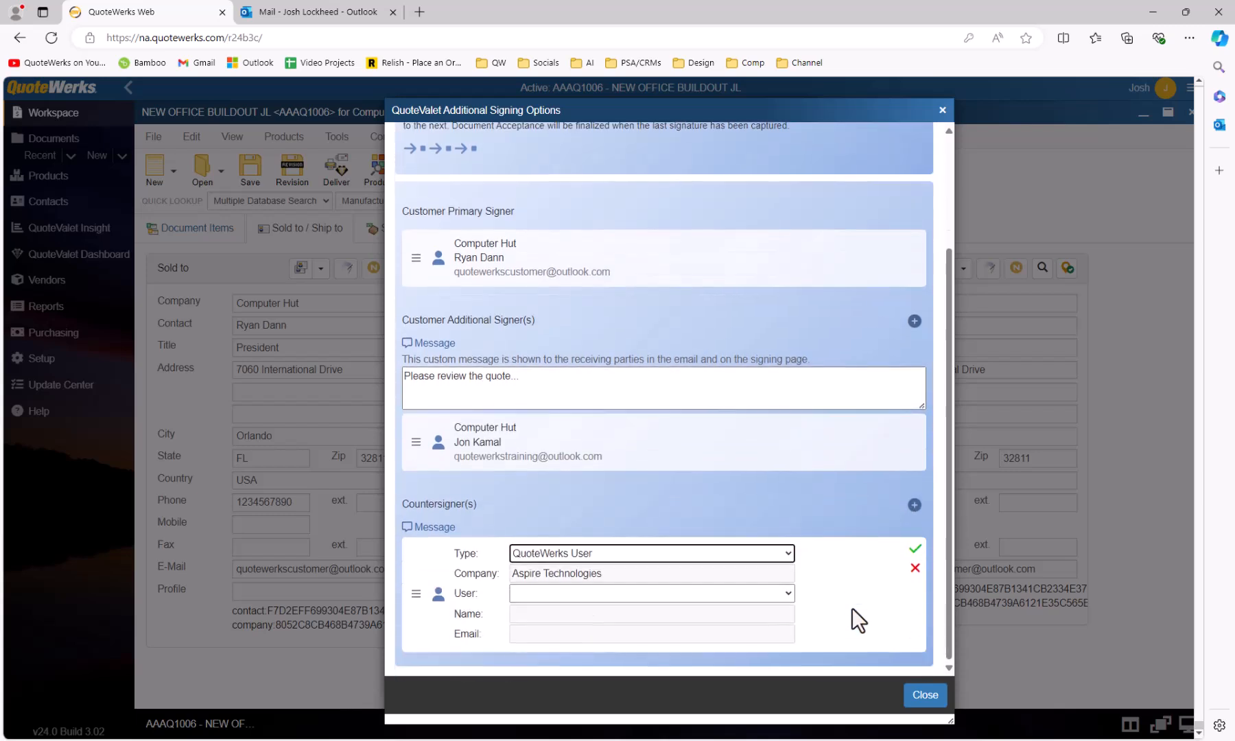
left_click(789, 556)
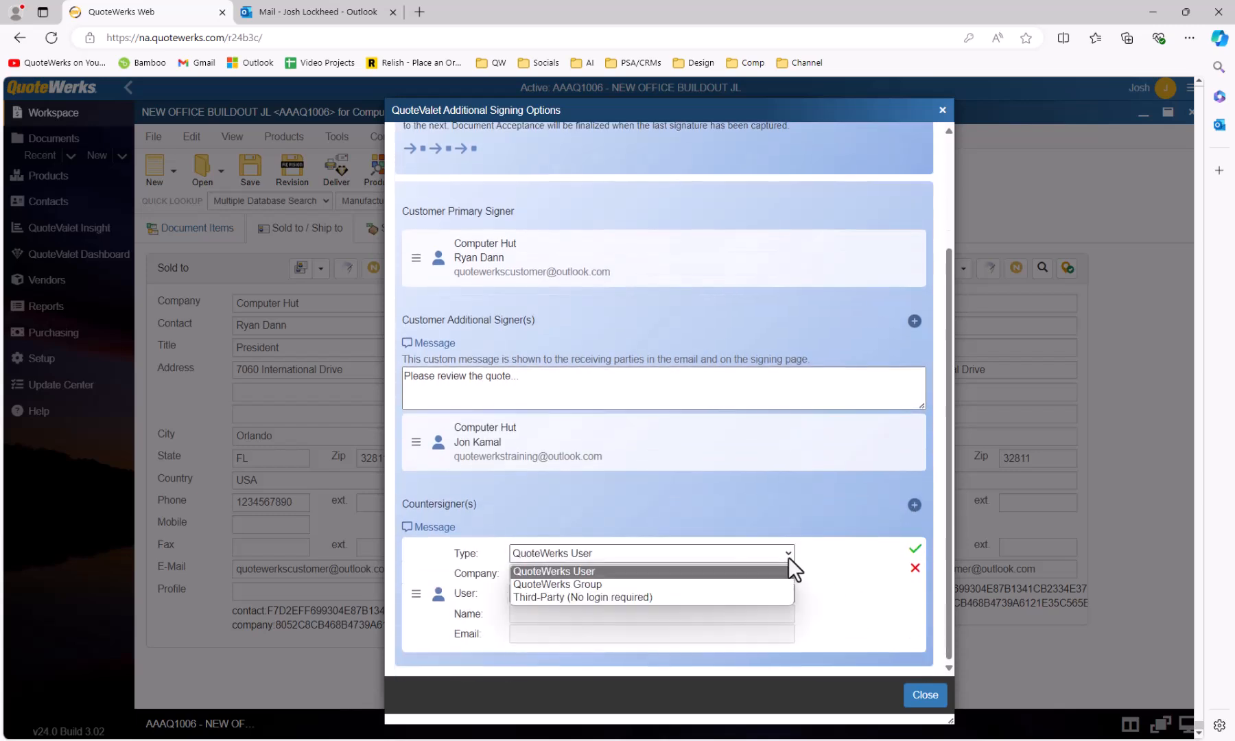
left_click(752, 596)
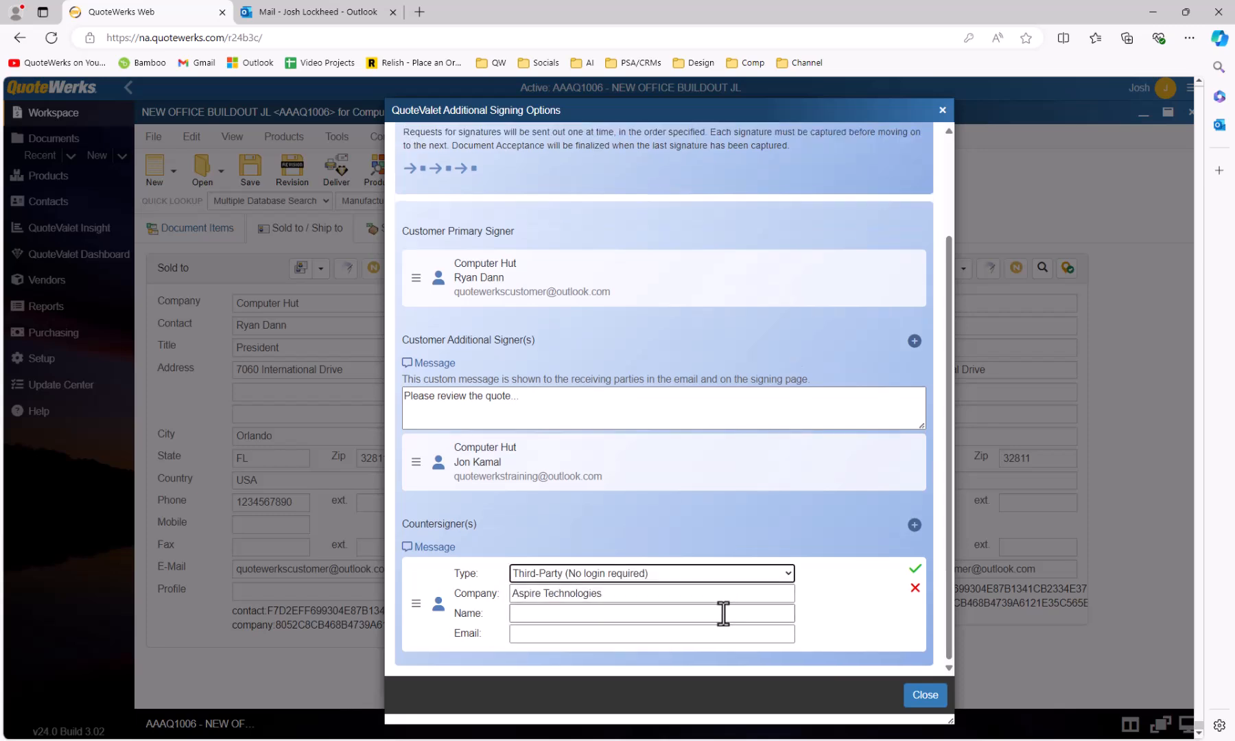
left_click(723, 614)
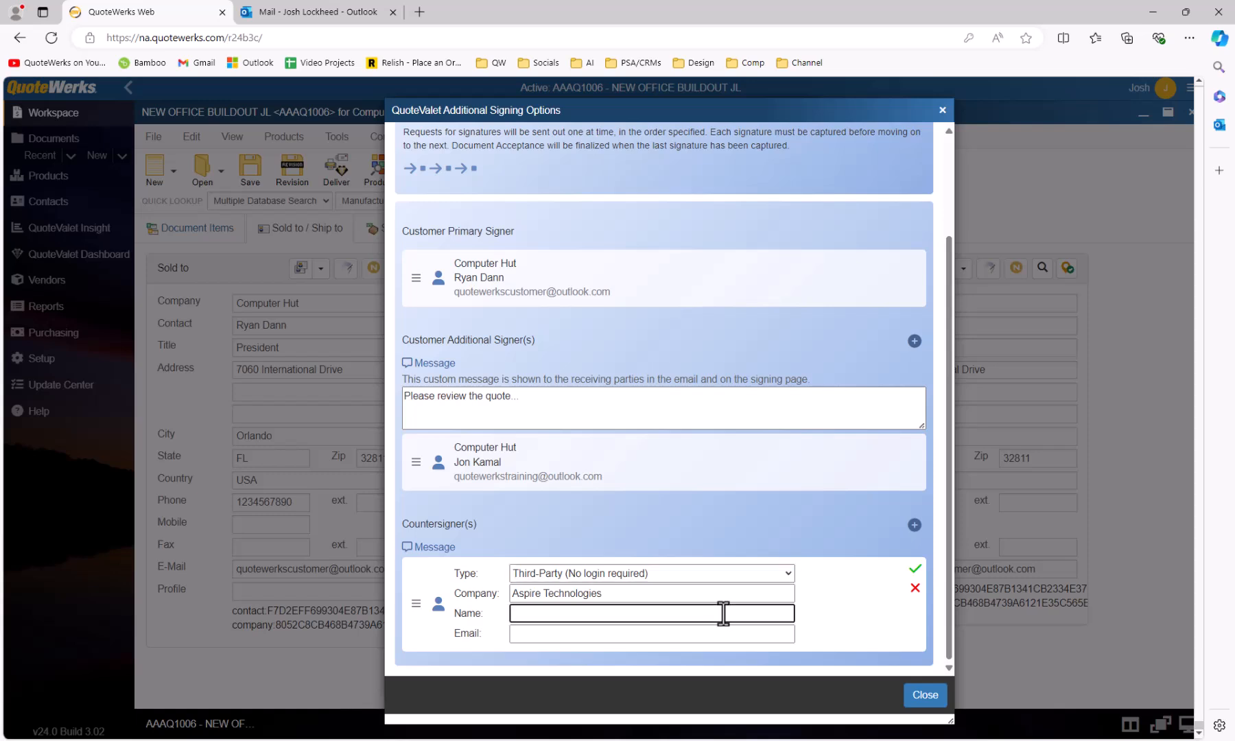
key("Tab")
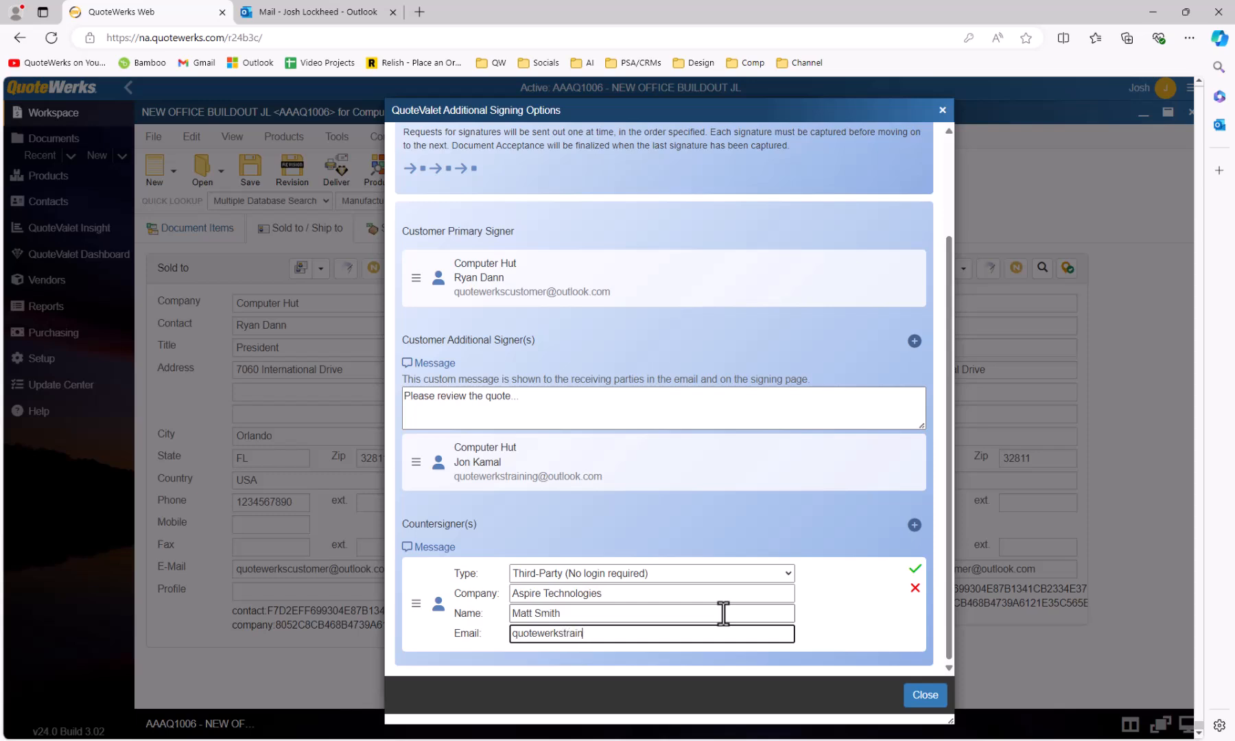
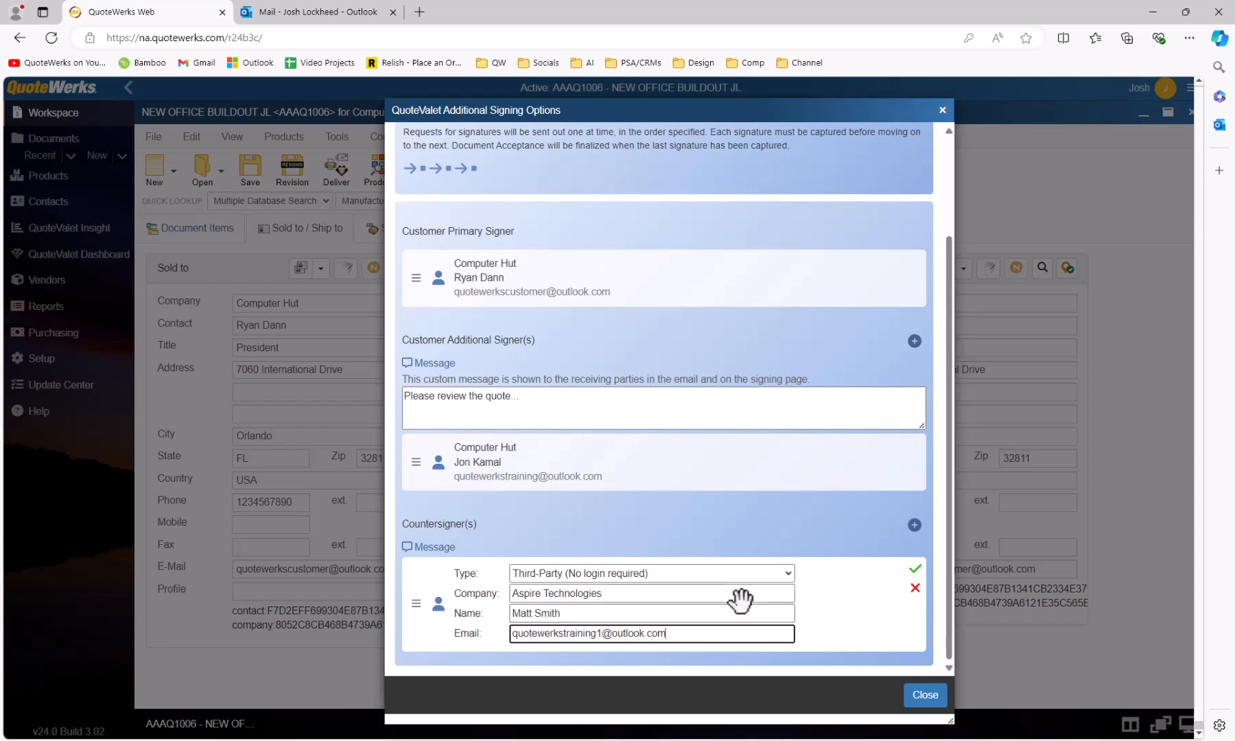
left_click(916, 571)
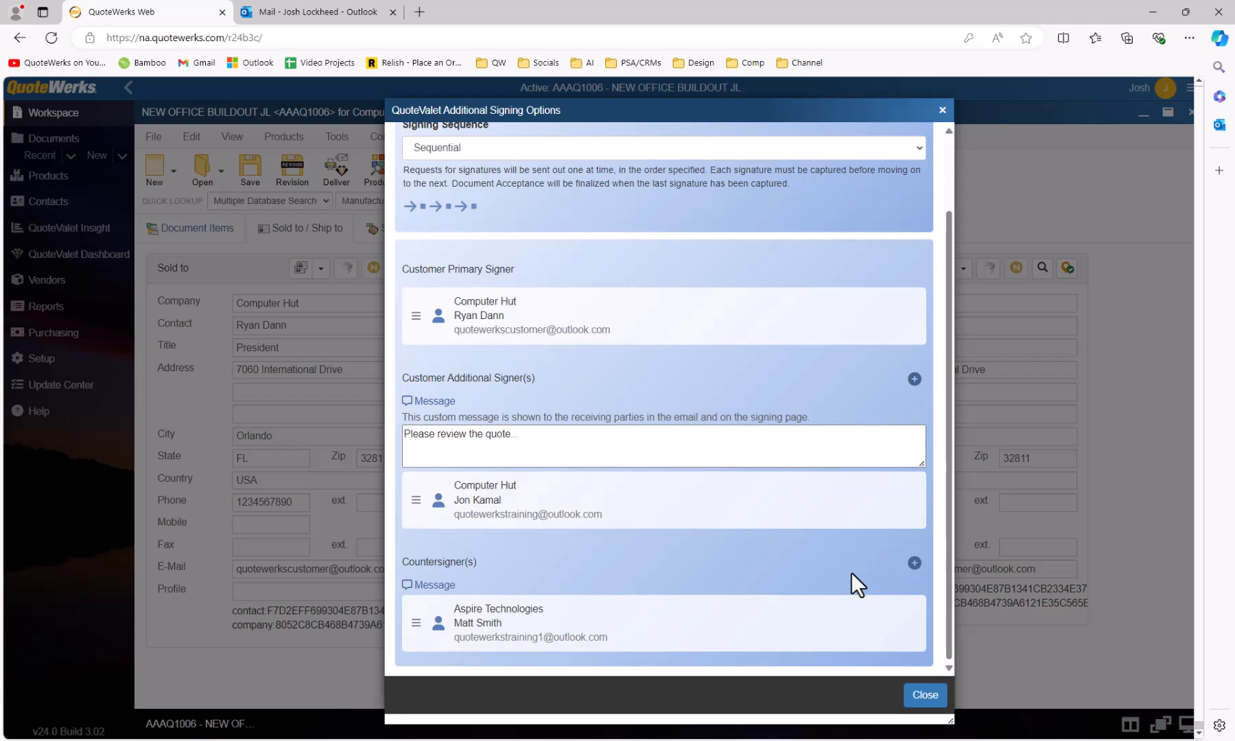
left_click(925, 696)
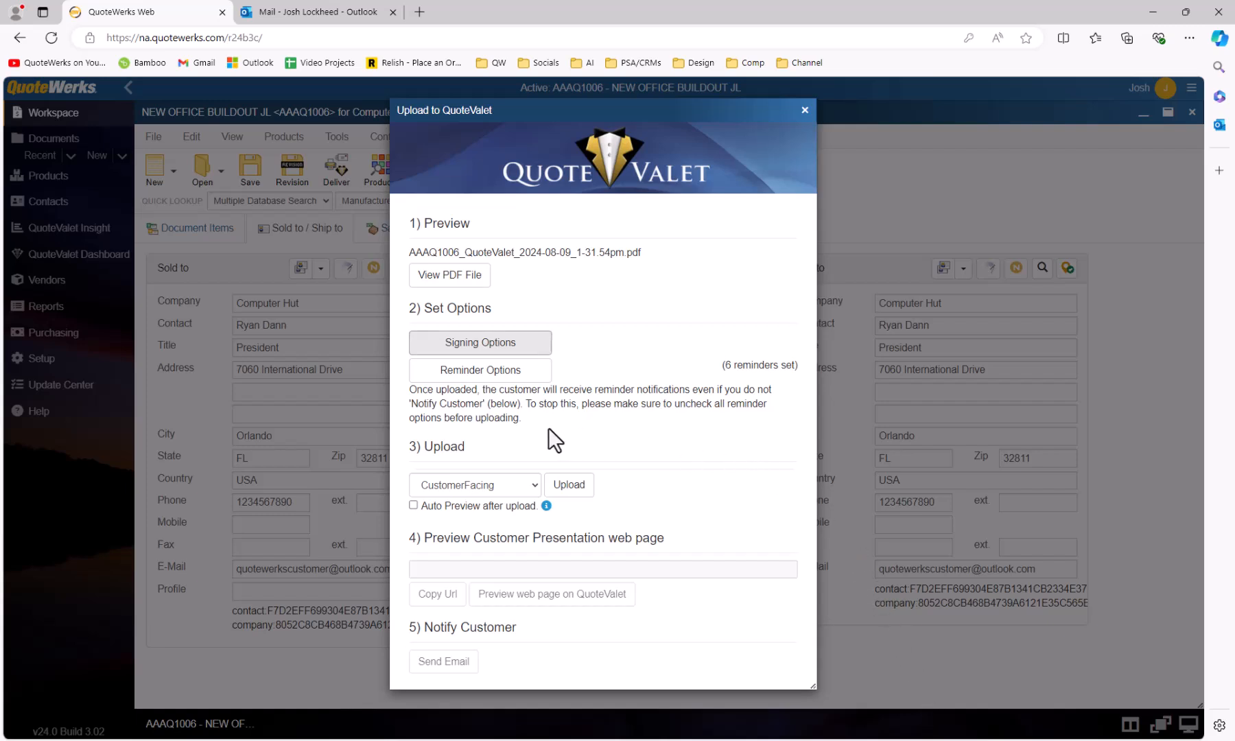
Check the six reminder settings, then upload quote AAAQ1006 to QuoteValet.
left_click(504, 373)
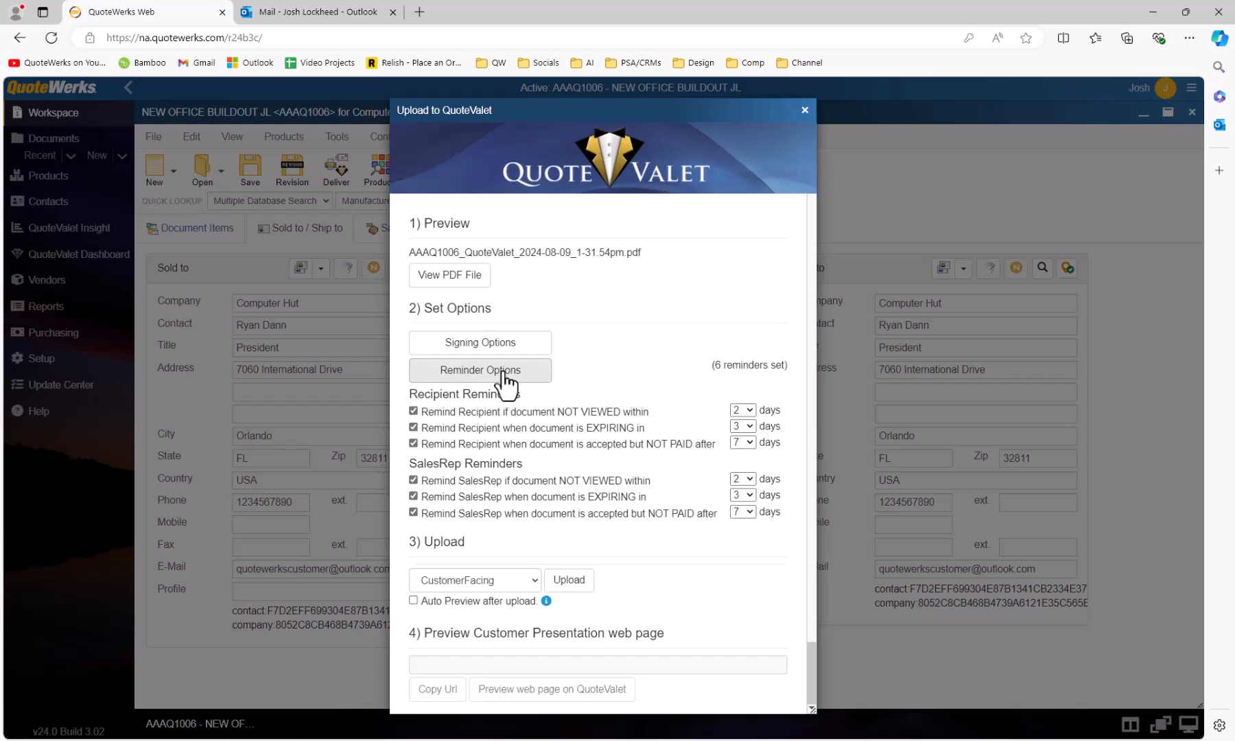
left_click(502, 372)
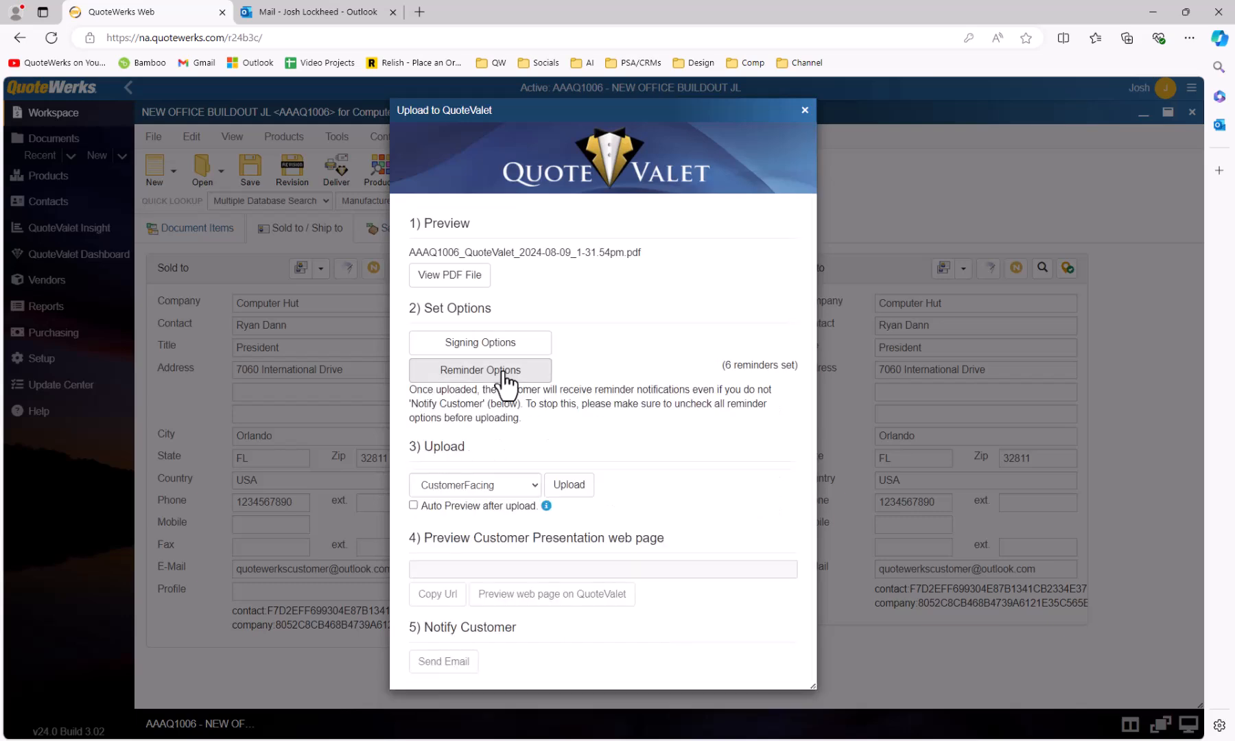
left_click(573, 485)
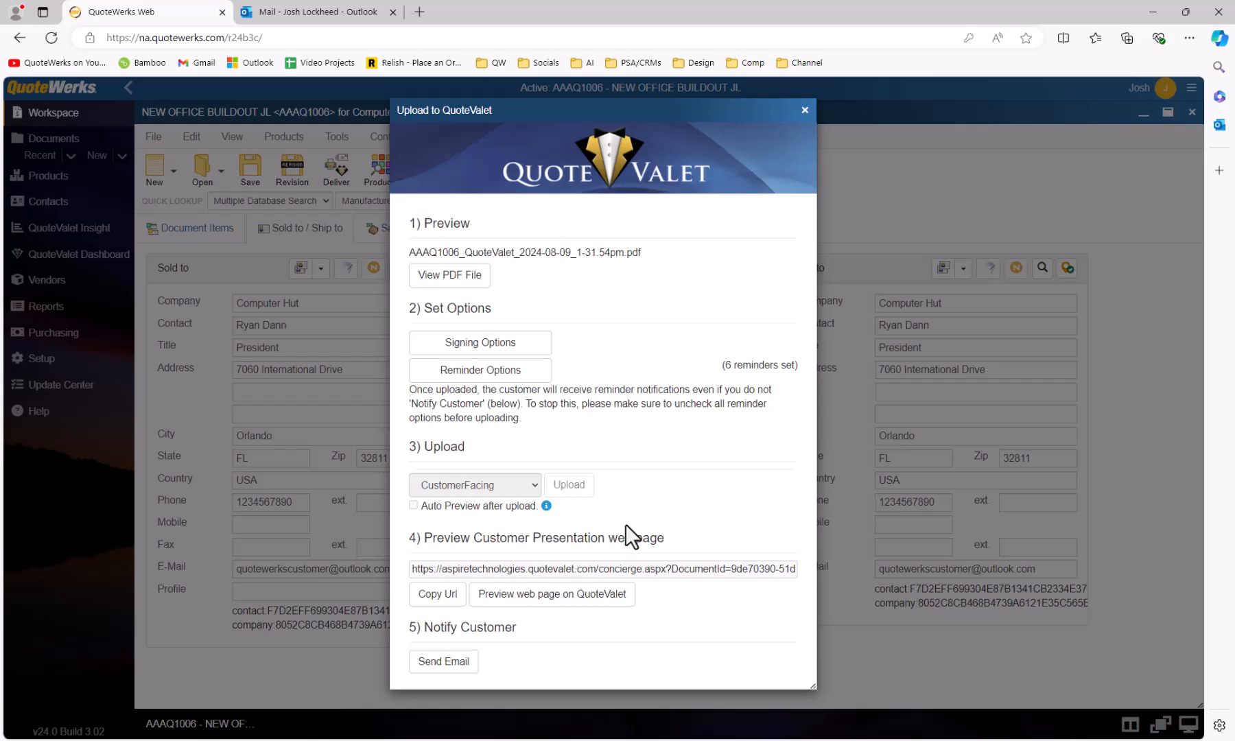
Send the customer the 'Your quote is ready on QuoteValet.com' notification e-mail for AAAQ1006.
left_click(452, 662)
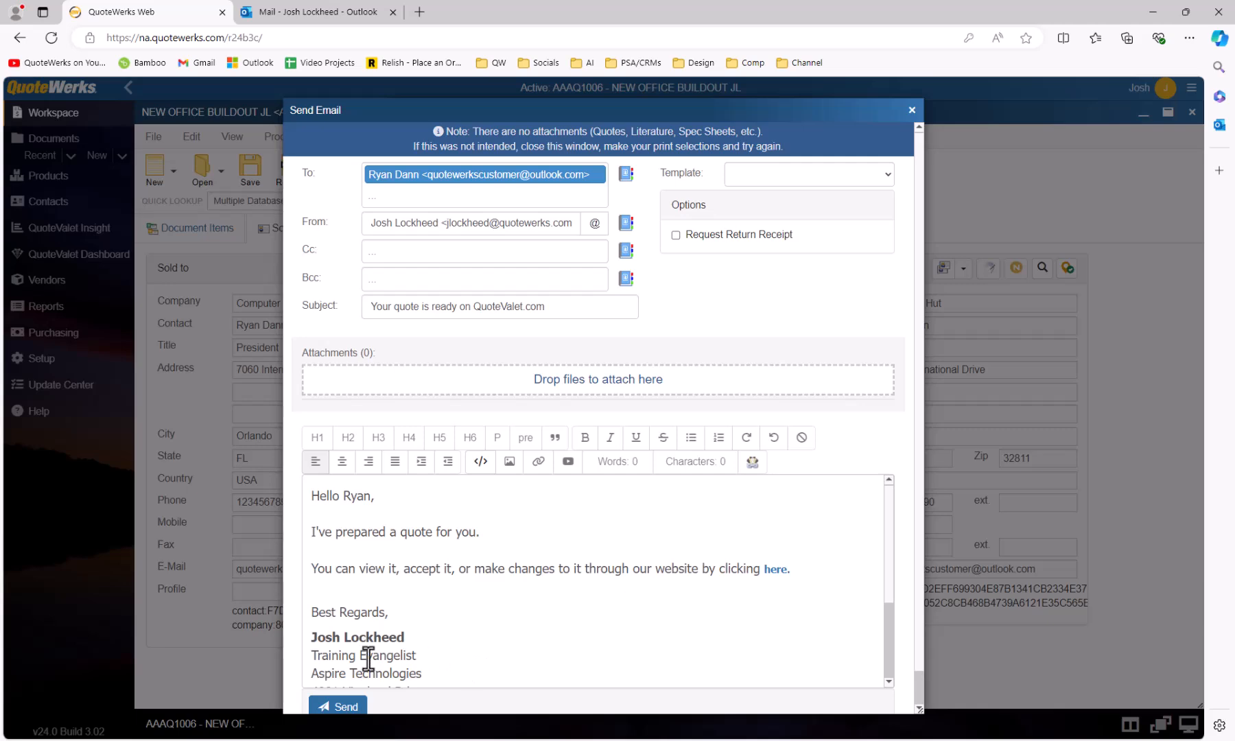
left_click(345, 704)
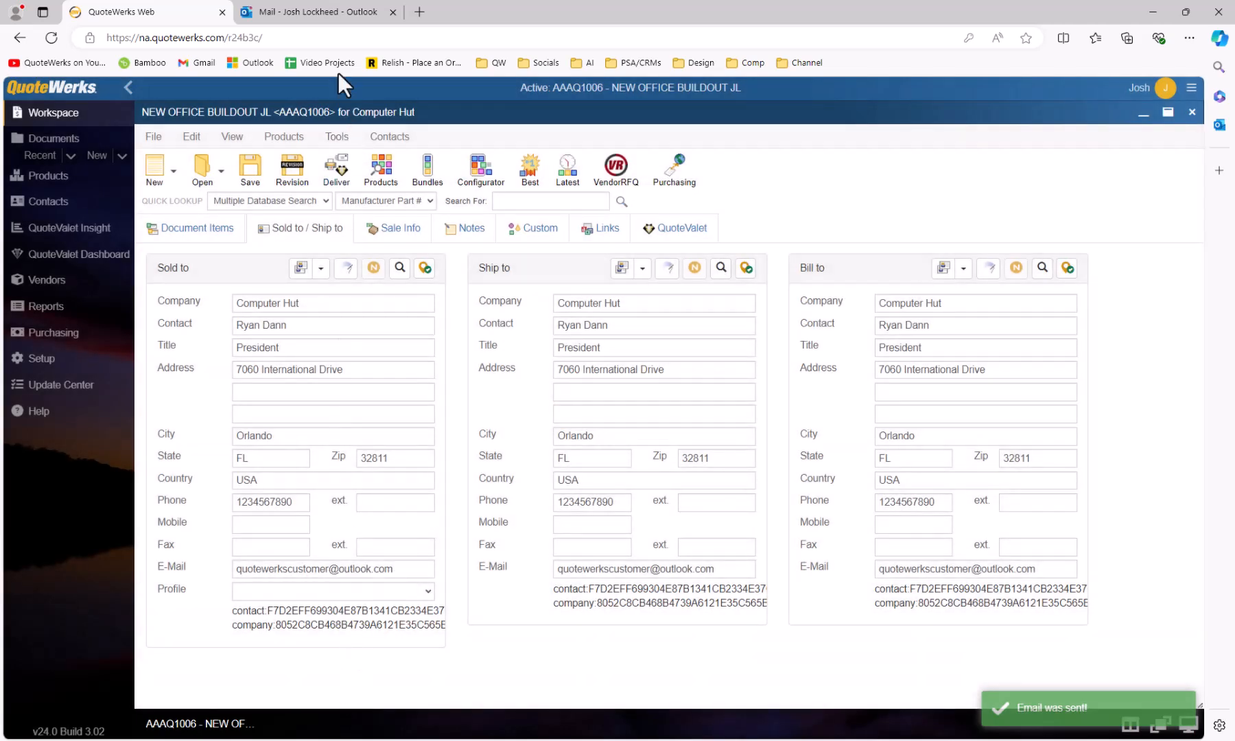
In Outlook, open the 'Your quote is ready on QuoteValet.com' message and follow its 'here' link.
left_click(321, 15)
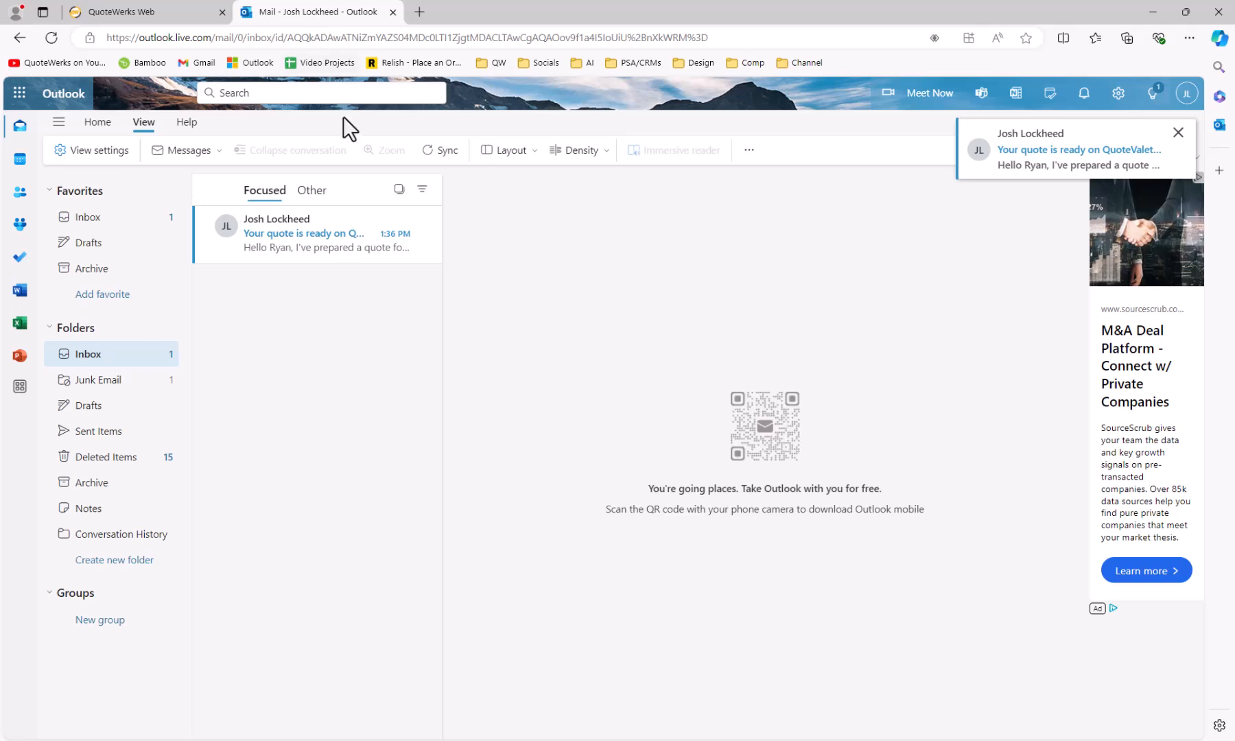
left_click(324, 241)
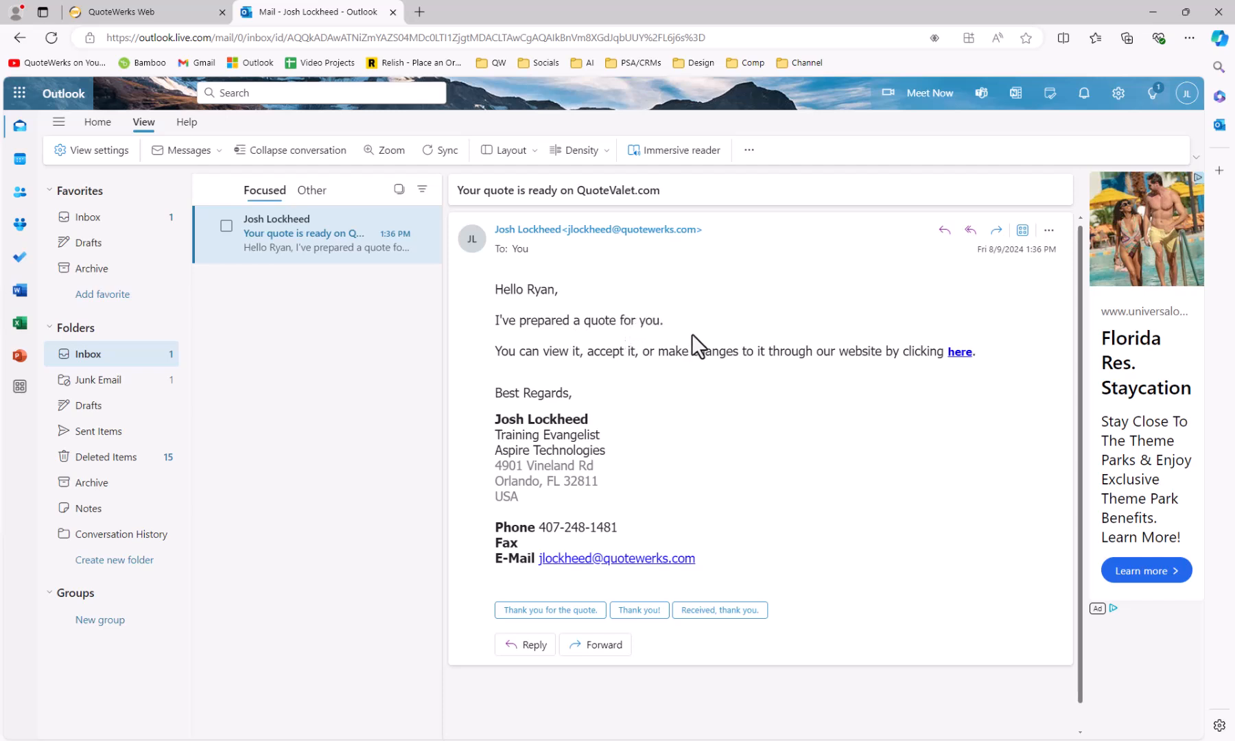
left_click(959, 352)
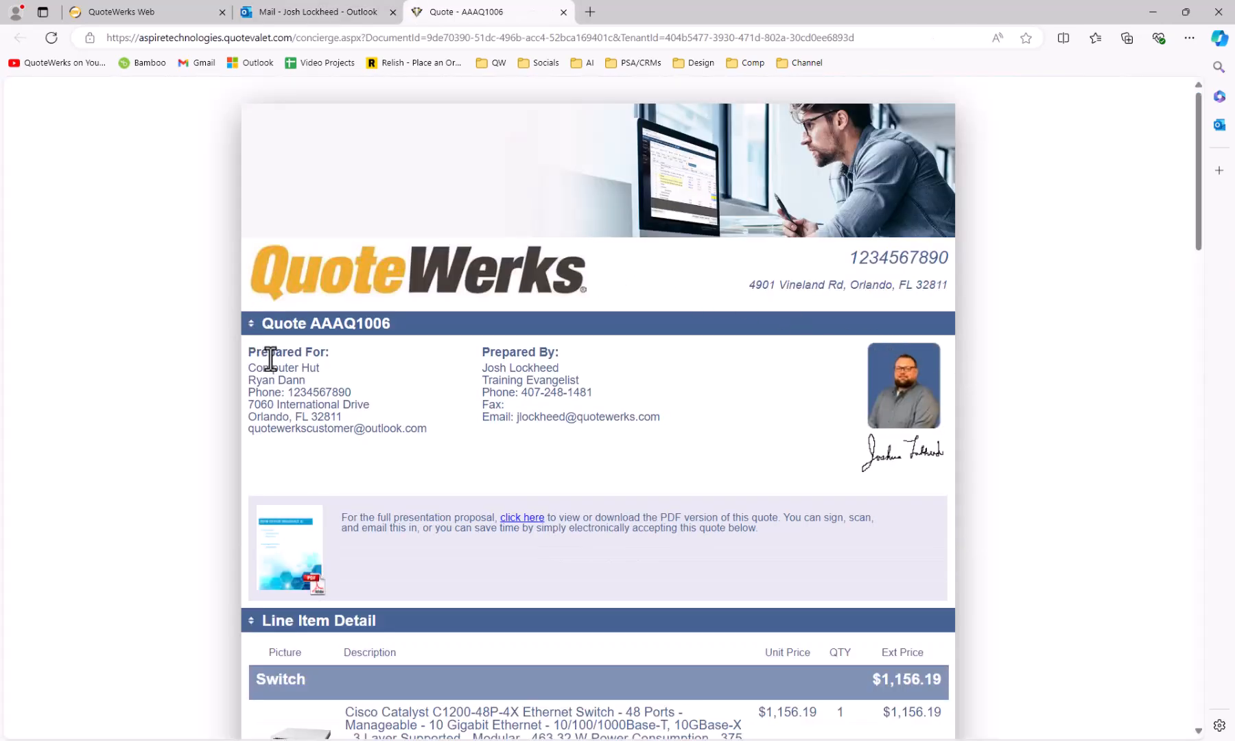
Accept quote AAAQ1006 in QuoteValet, signing with the customer's printed name.
scroll(511, 386, "down", 10)
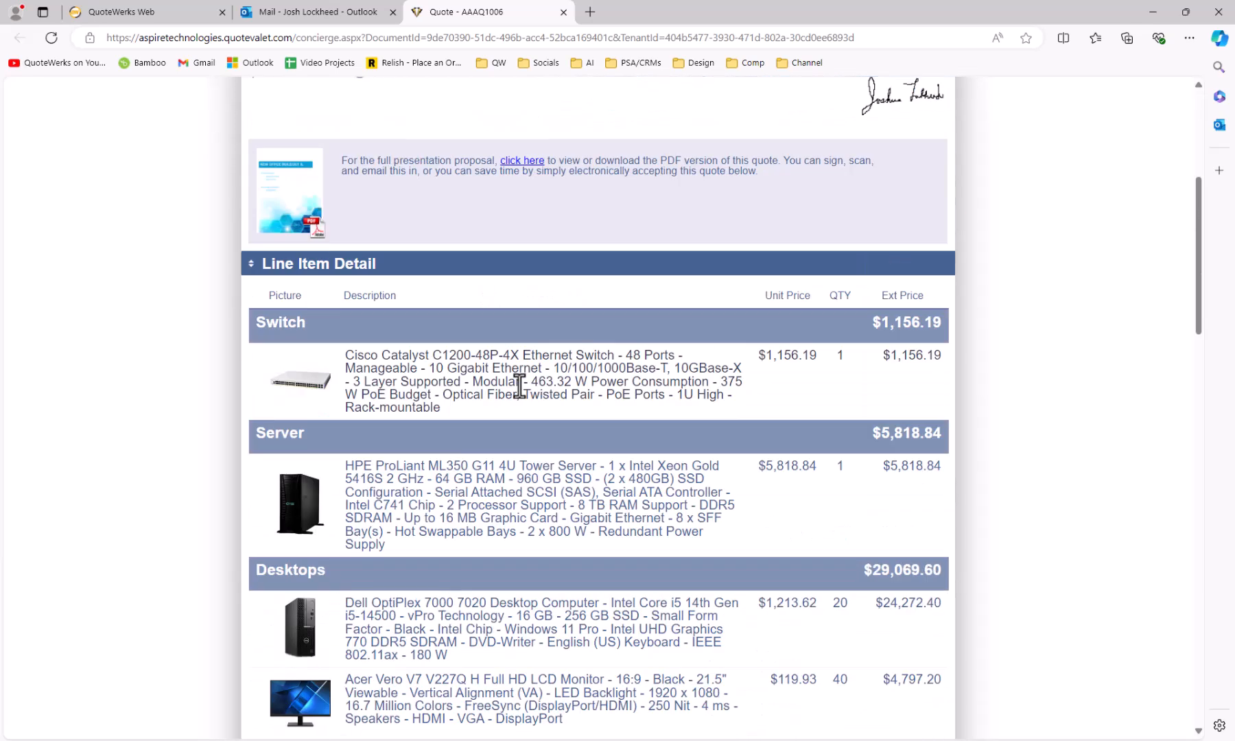
scroll(520, 385, "down", 6)
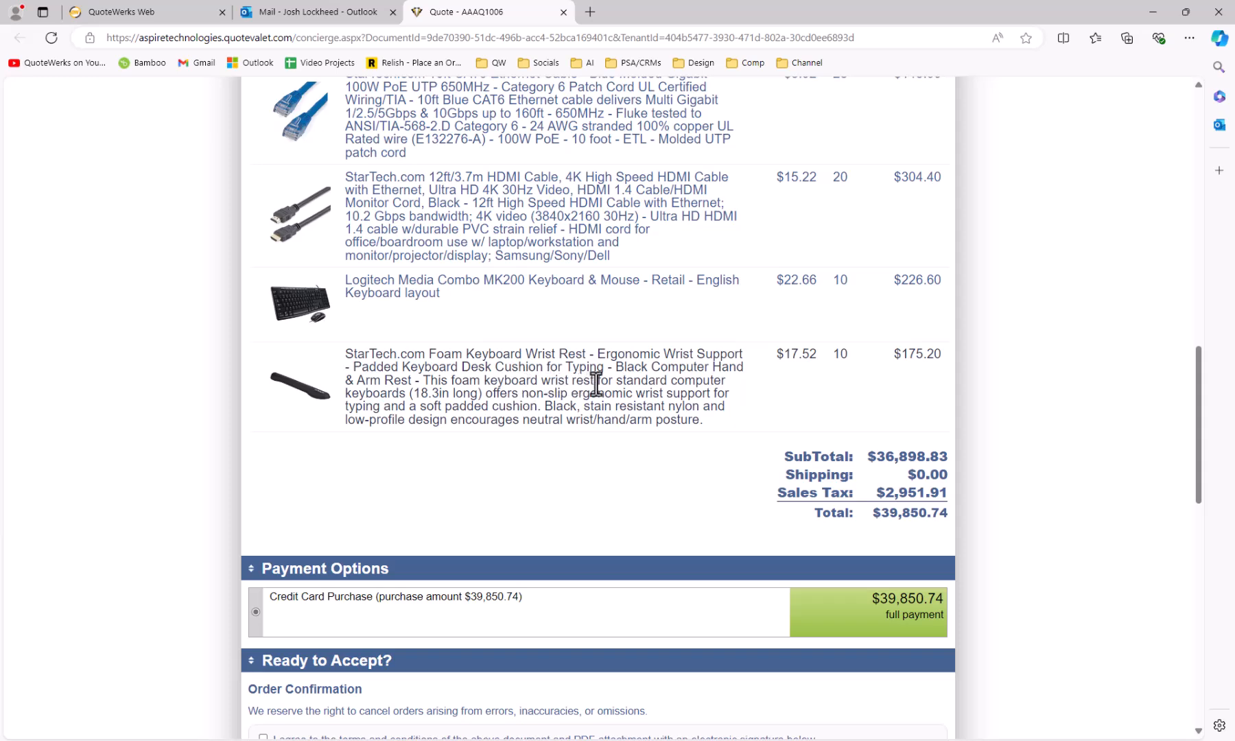
scroll(595, 382, "down", 5)
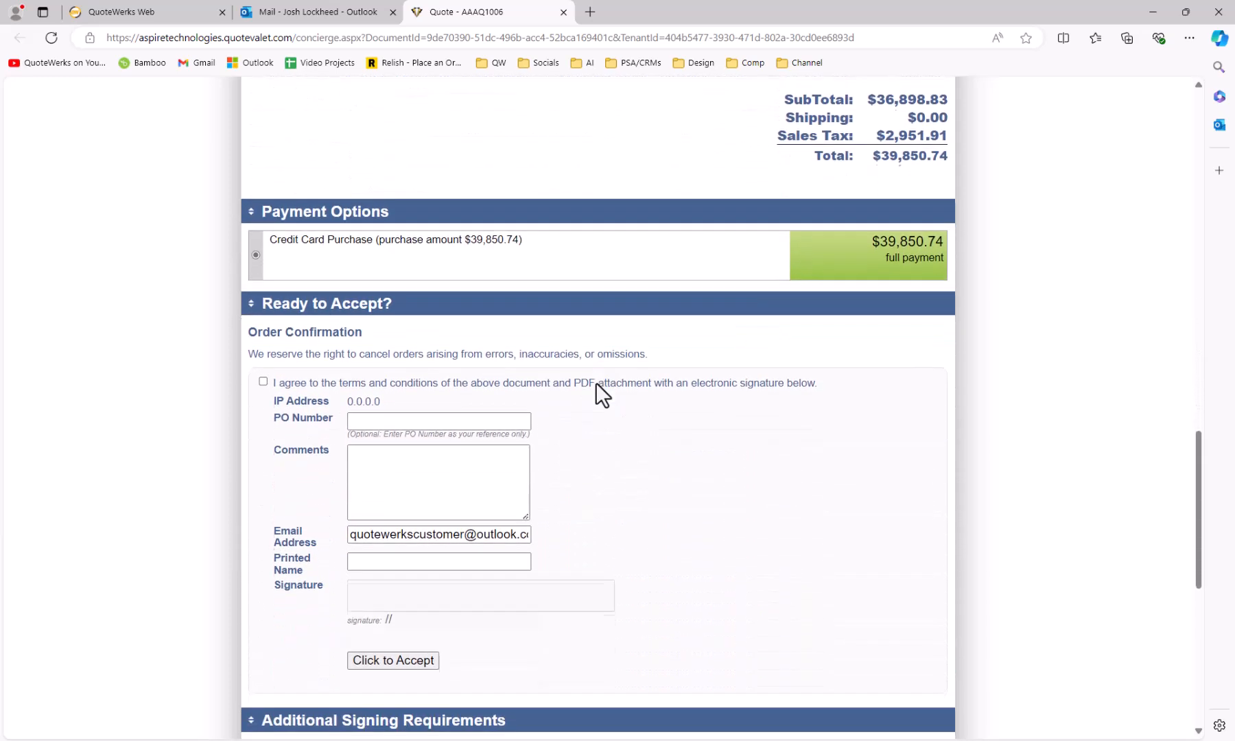
scroll(595, 382, "down", 2)
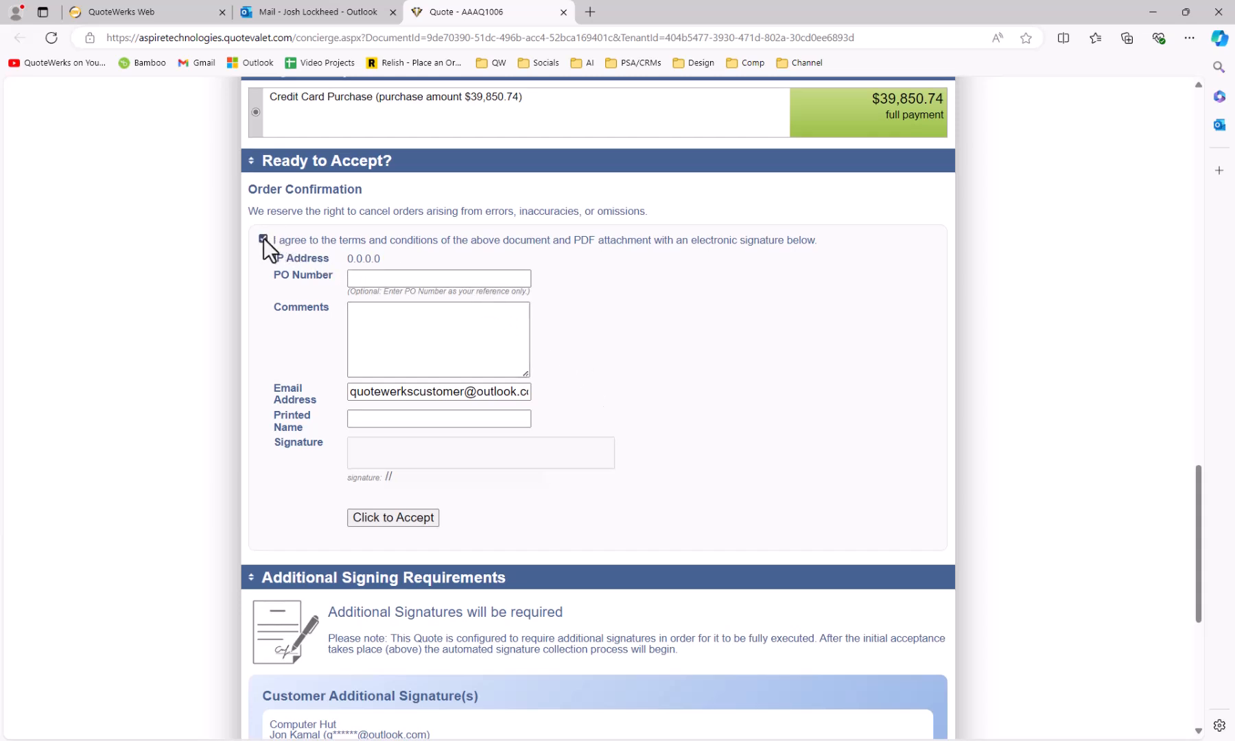
left_click(454, 420)
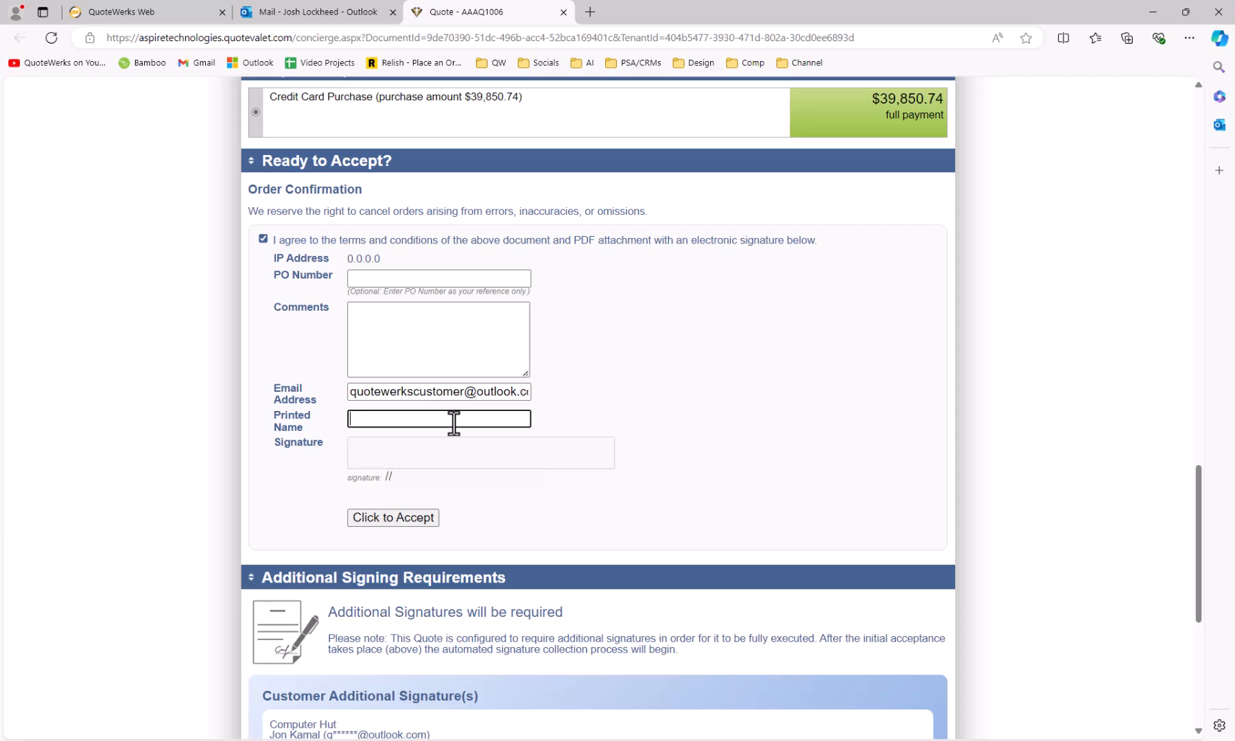
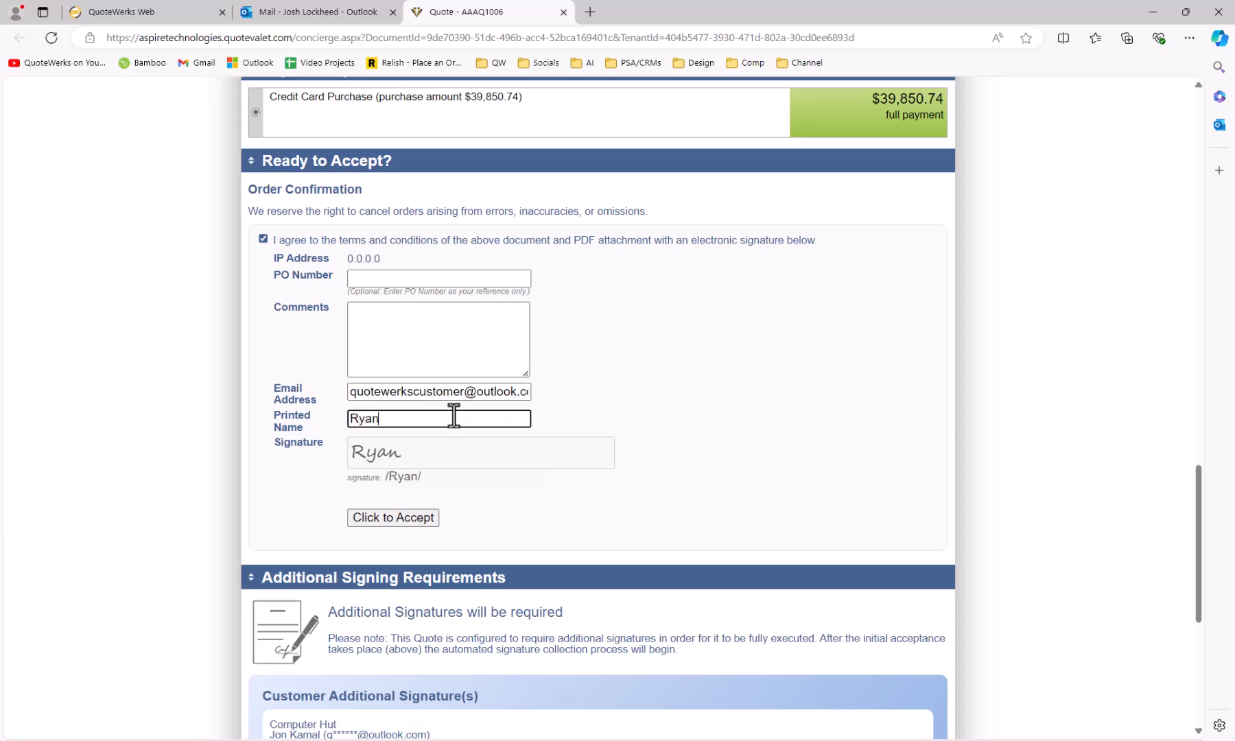
scroll(309, 453, "down", 1)
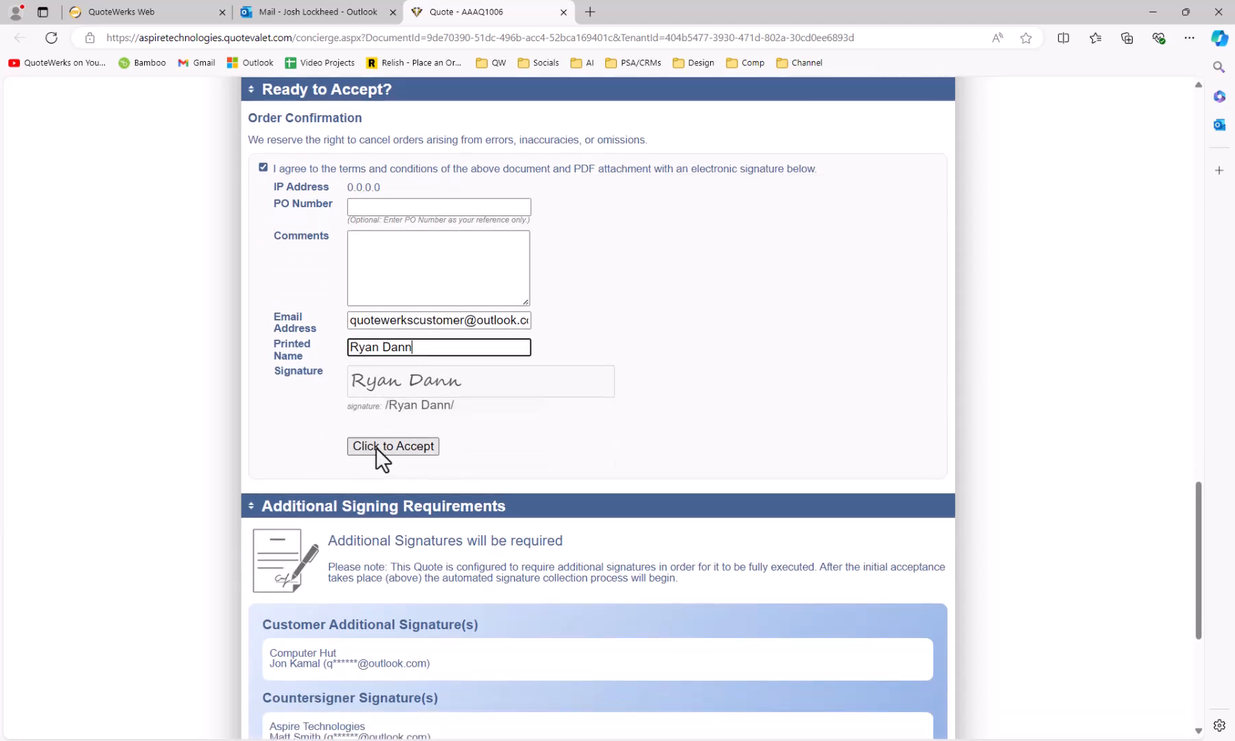
left_click(375, 447)
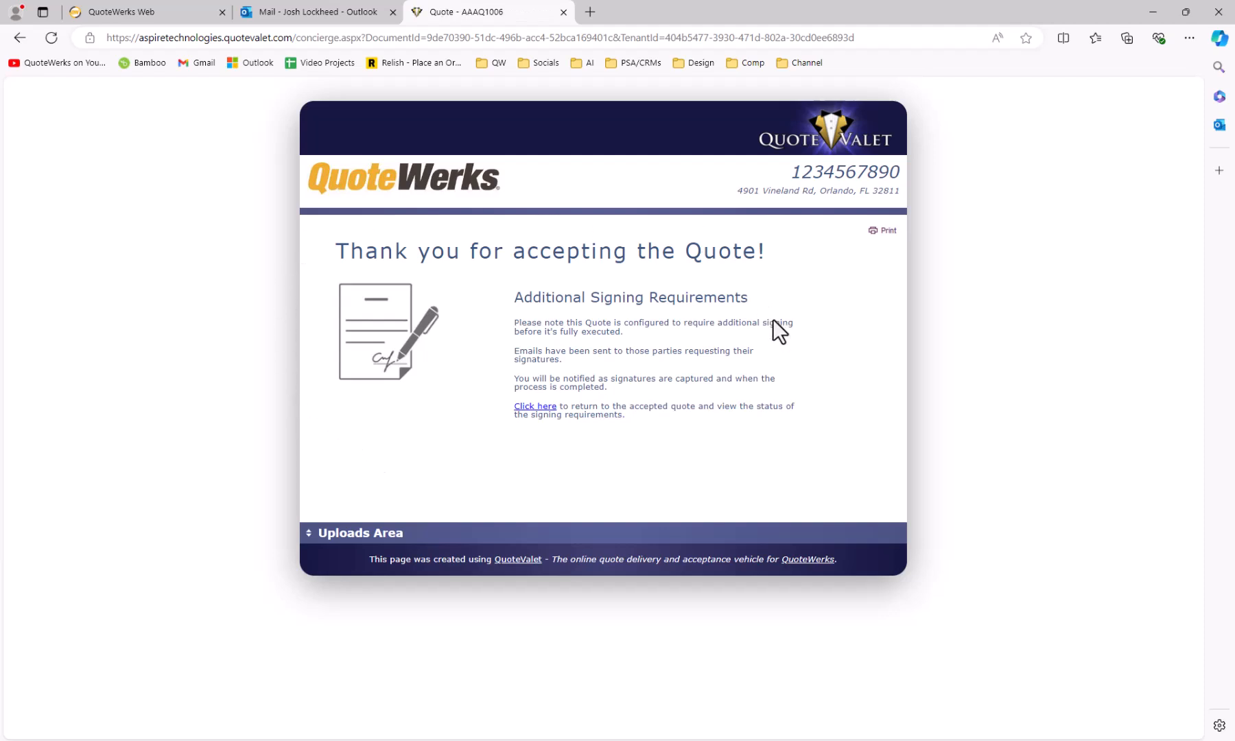
Confirm the accepted quote now awaits the additional signer, then return to Outlook.
left_click(534, 410)
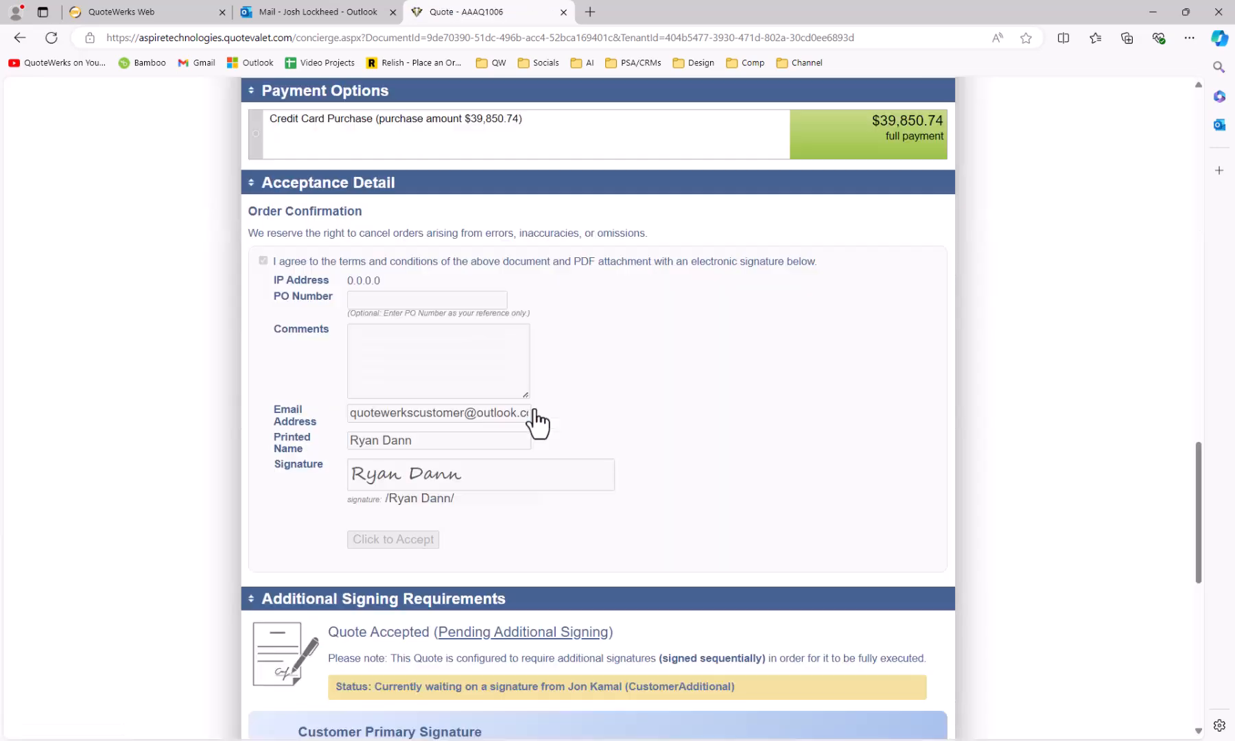
scroll(591, 415, "down", 6)
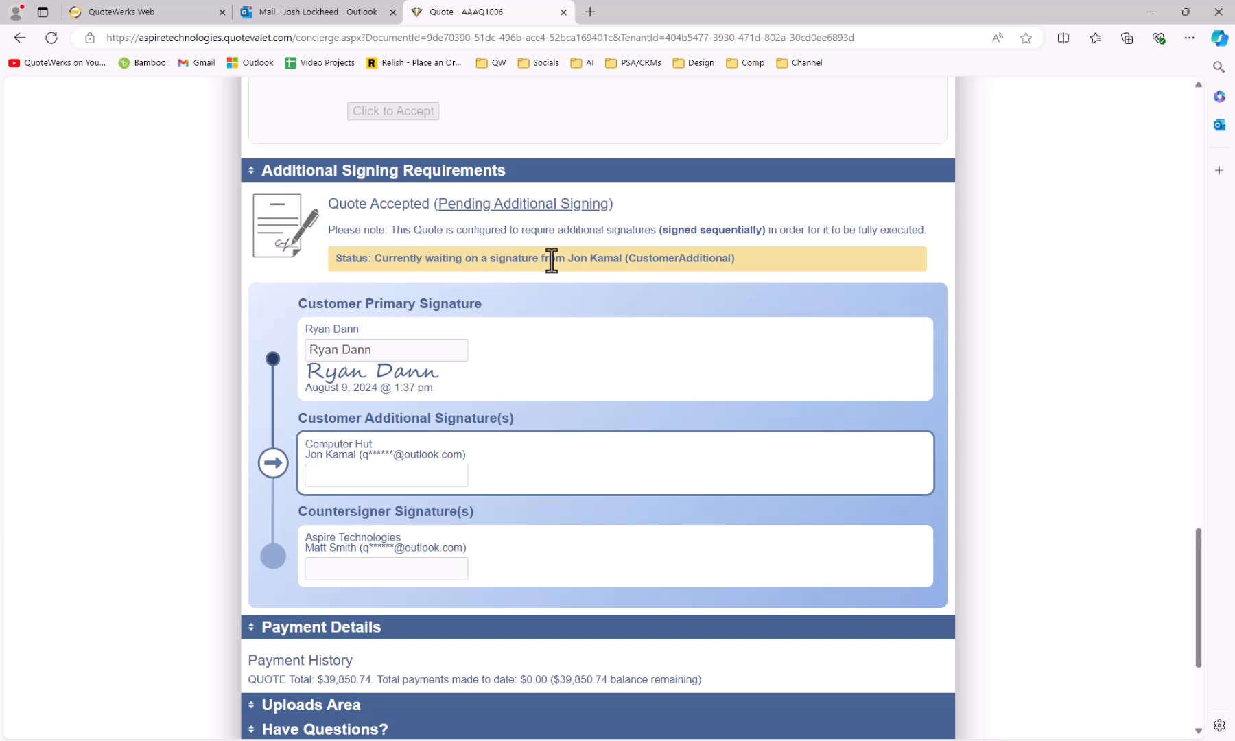
left_click(345, 14)
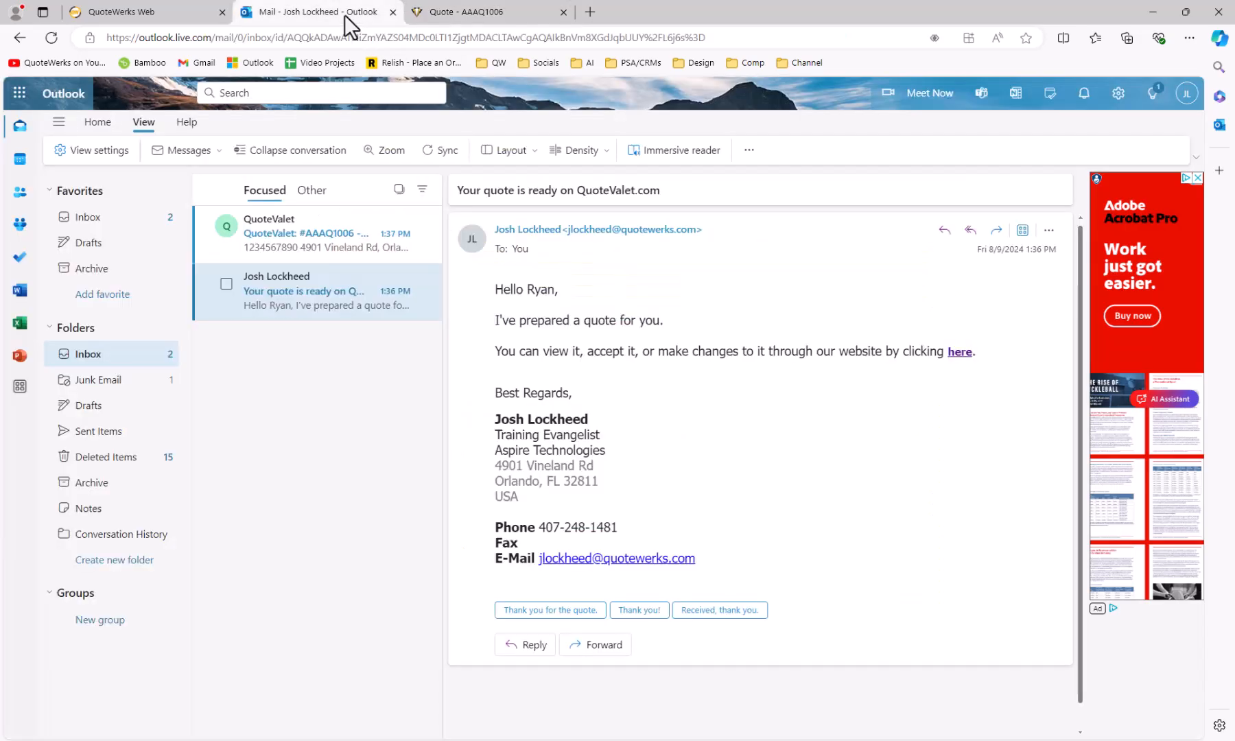
Switch to the additional signer's mailbox and follow the AAAQ1006 'Your signature is requested' link.
left_click(337, 240)
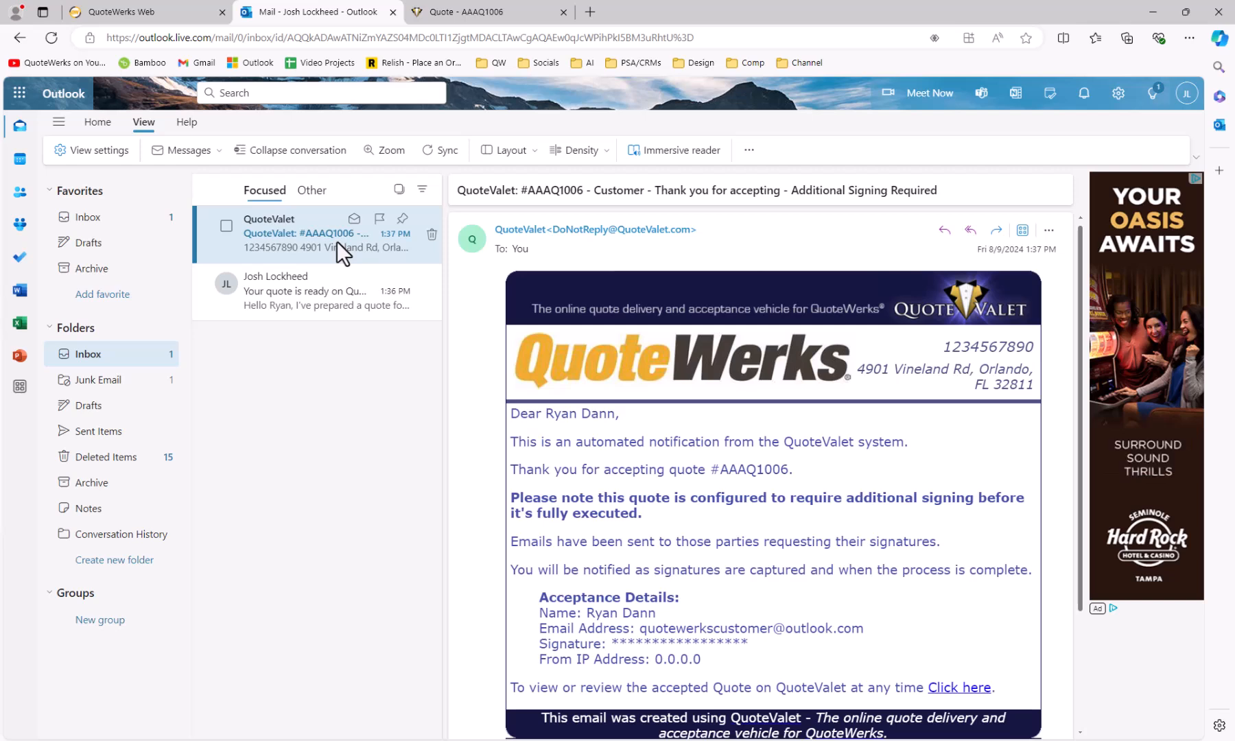
left_click(1180, 100)
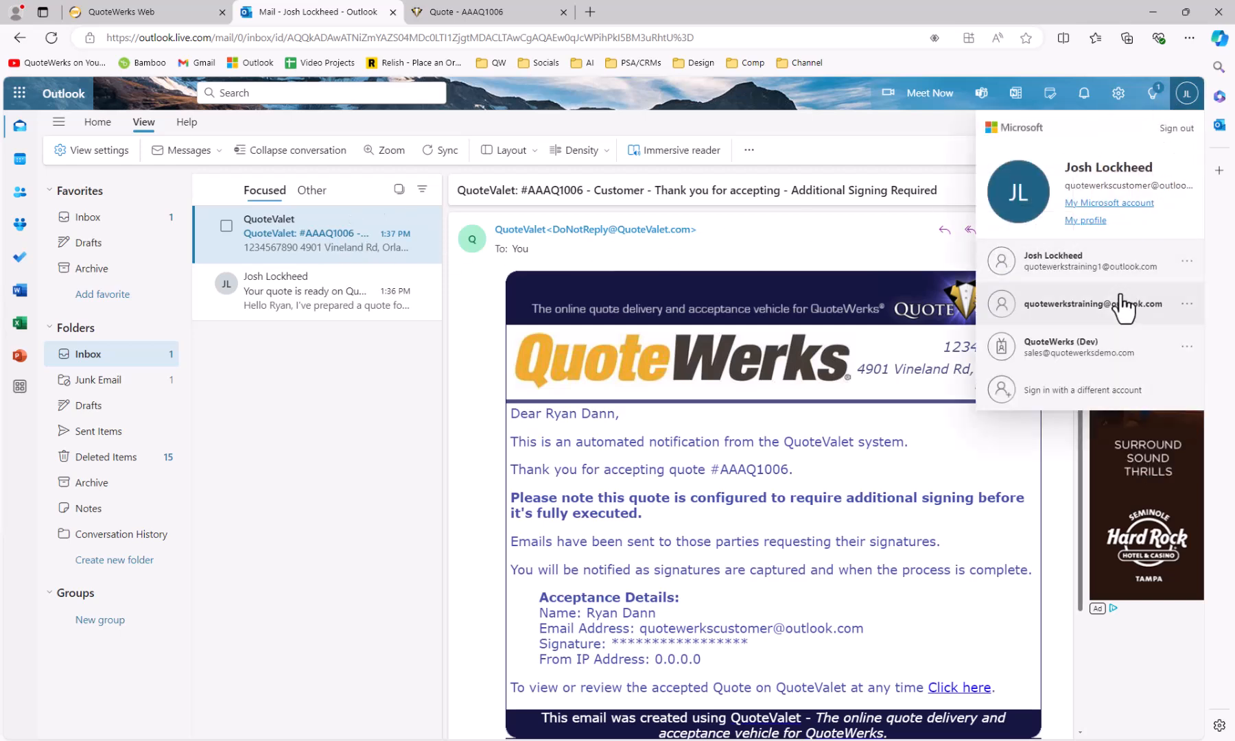
left_click(1104, 310)
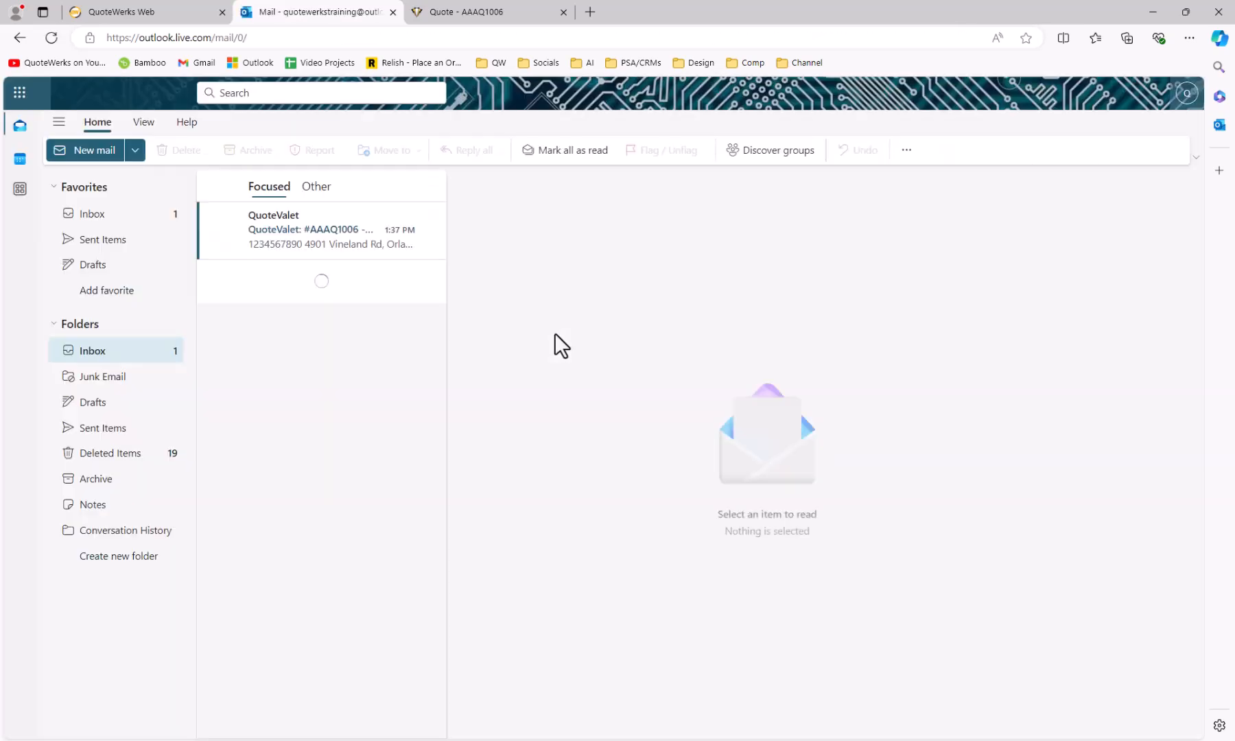
left_click(332, 233)
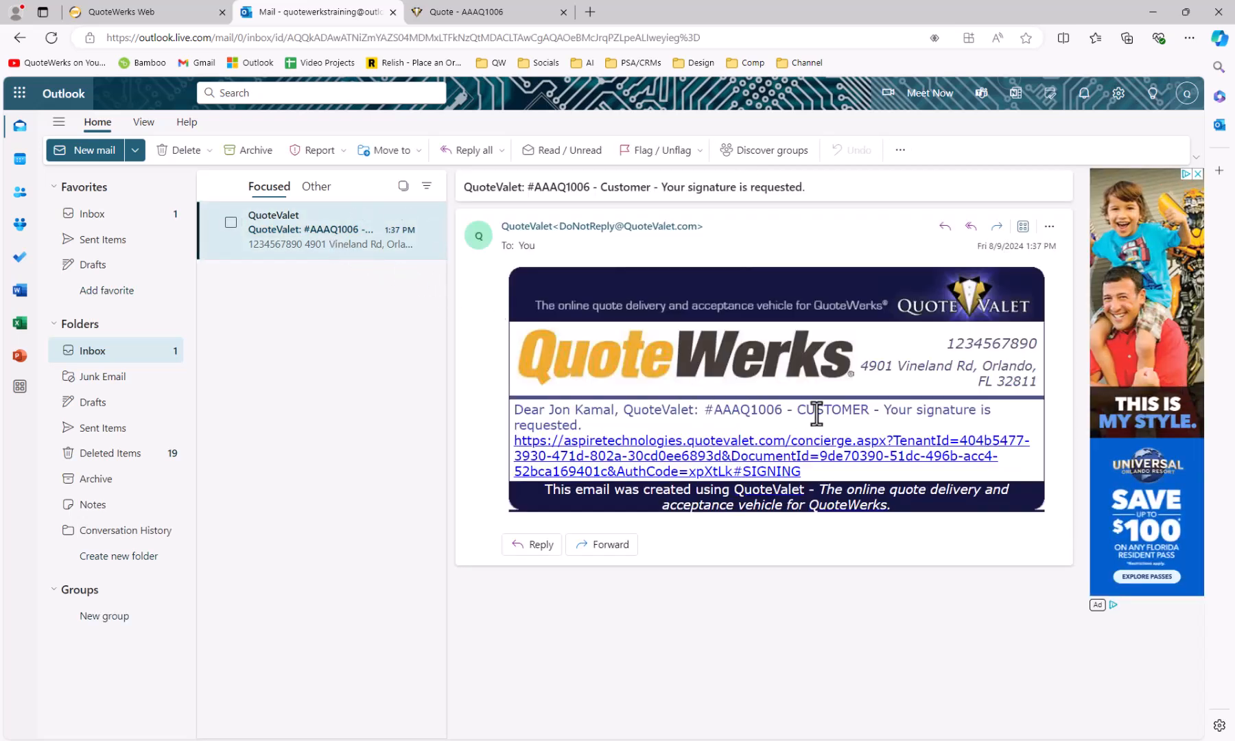
left_click(800, 463)
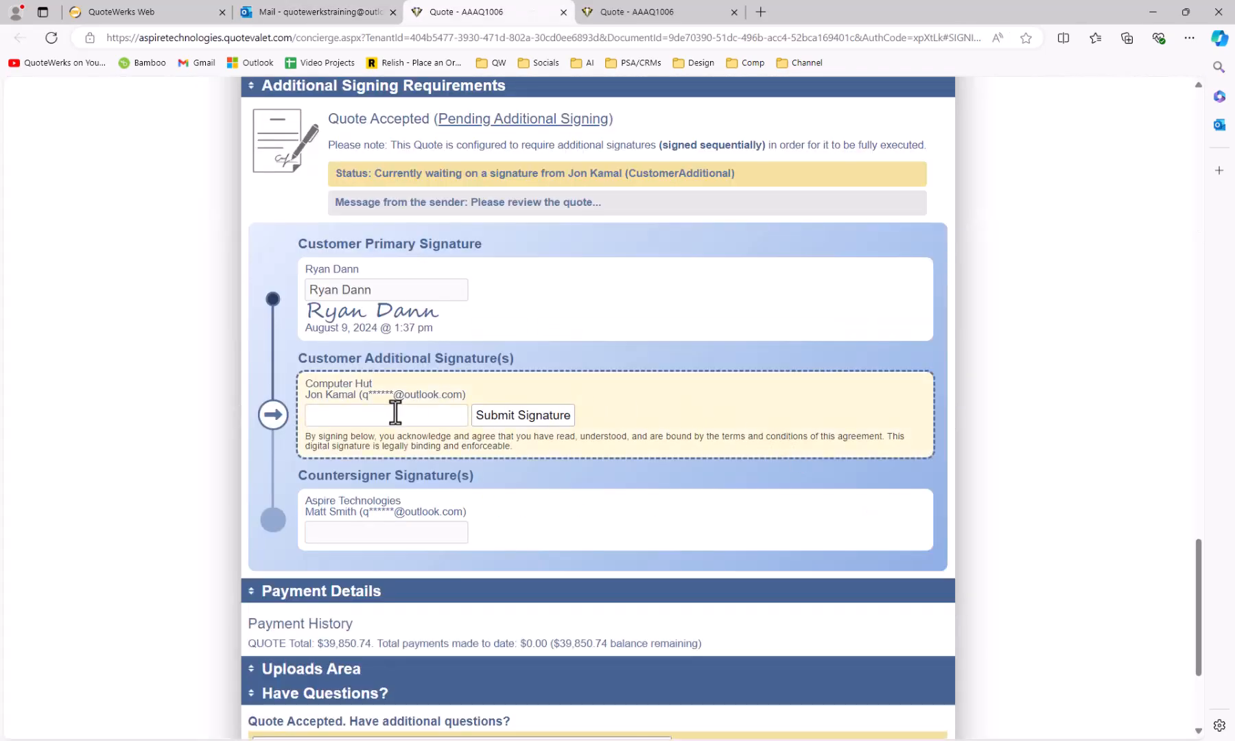
Submit the additional signer's name as their signature on AAAQ1006, then go back to Outlook.
scroll(395, 413, "up", 12)
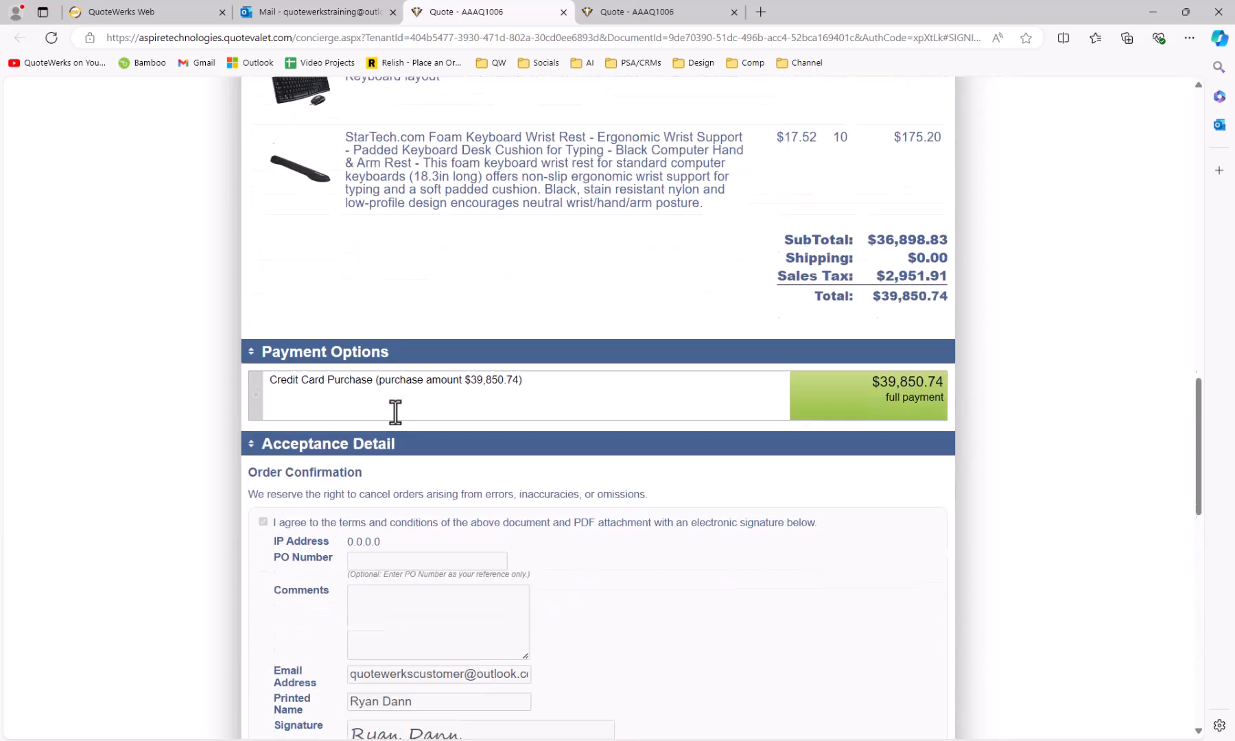
scroll(396, 412, "down", 9)
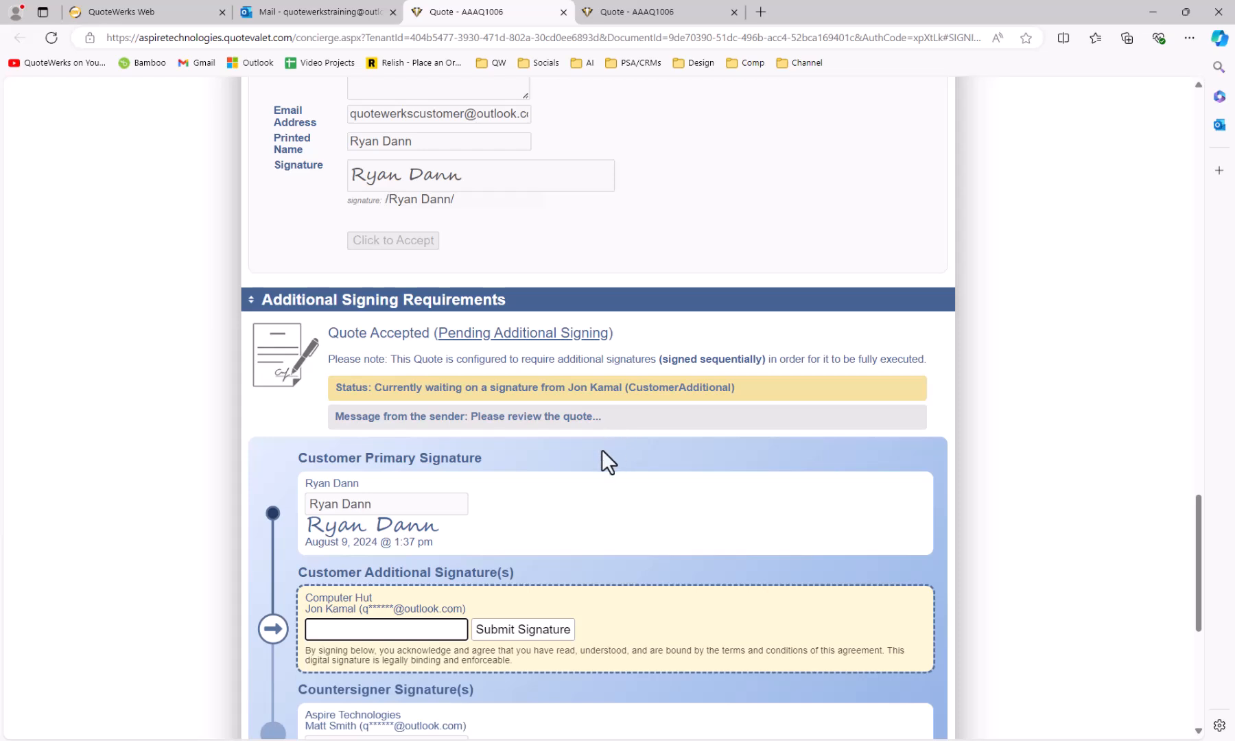
scroll(560, 484, "down", 1)
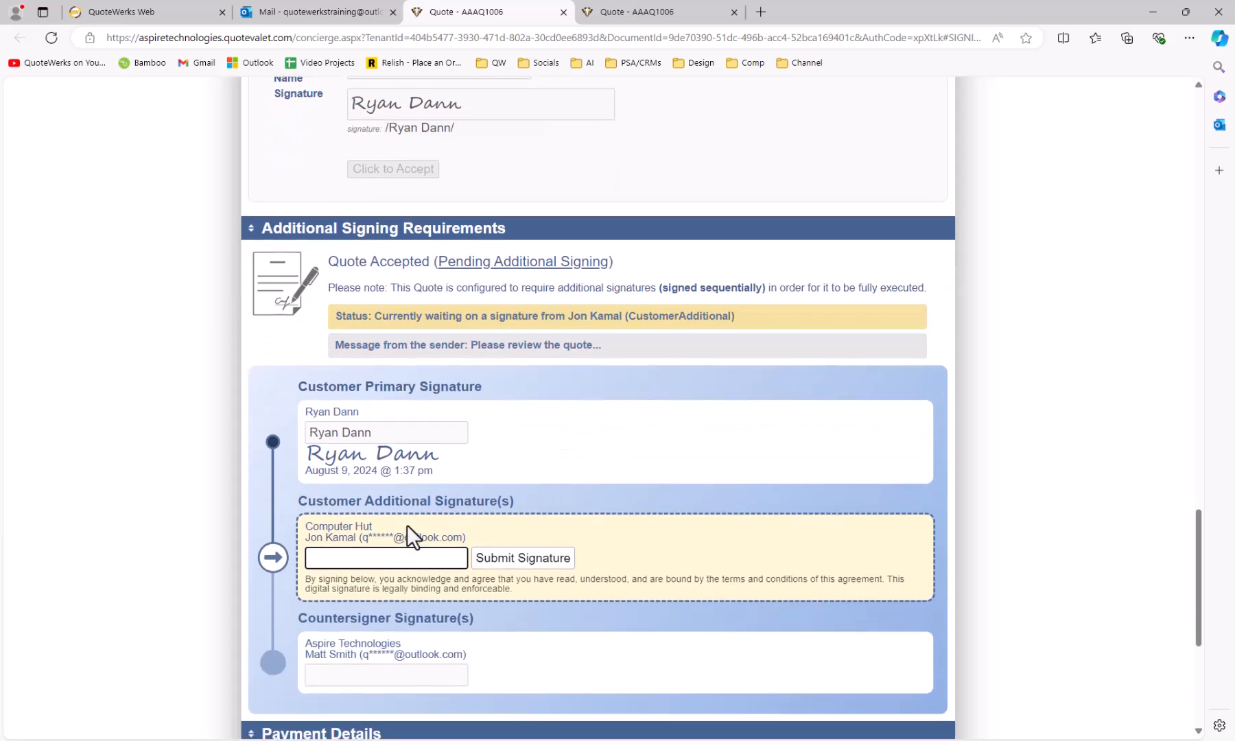
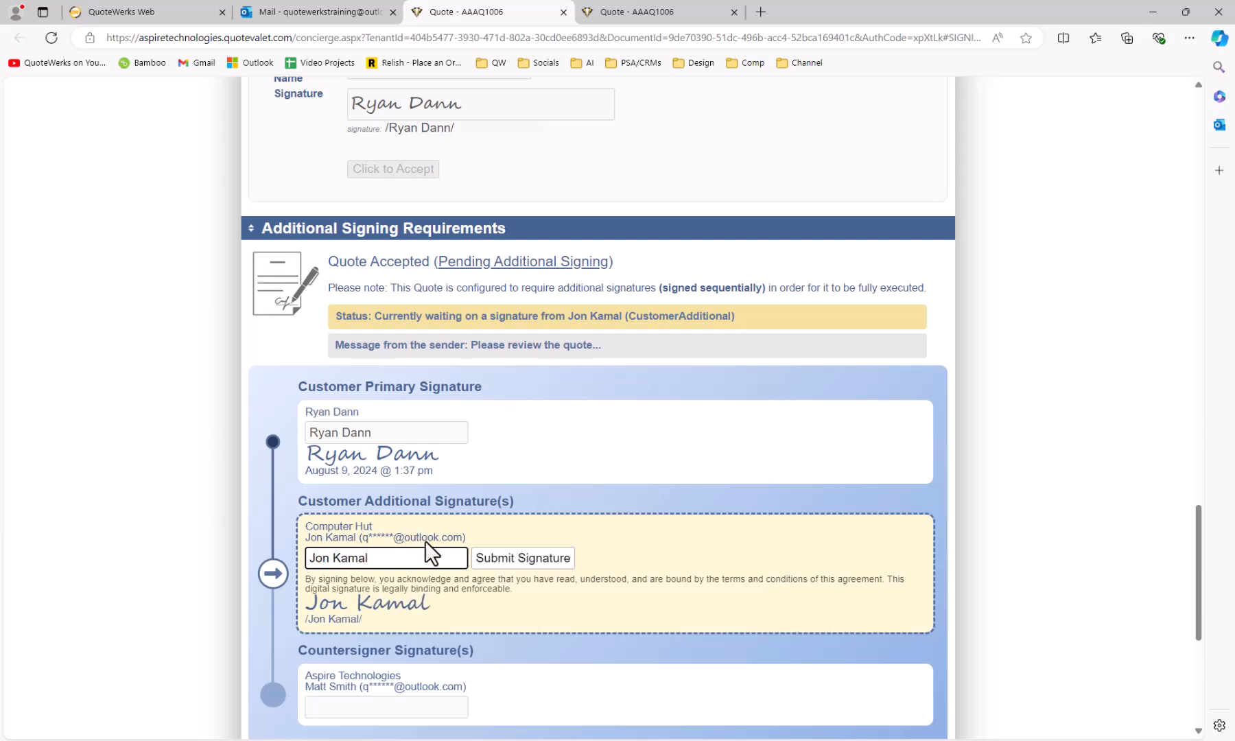
left_click(486, 563)
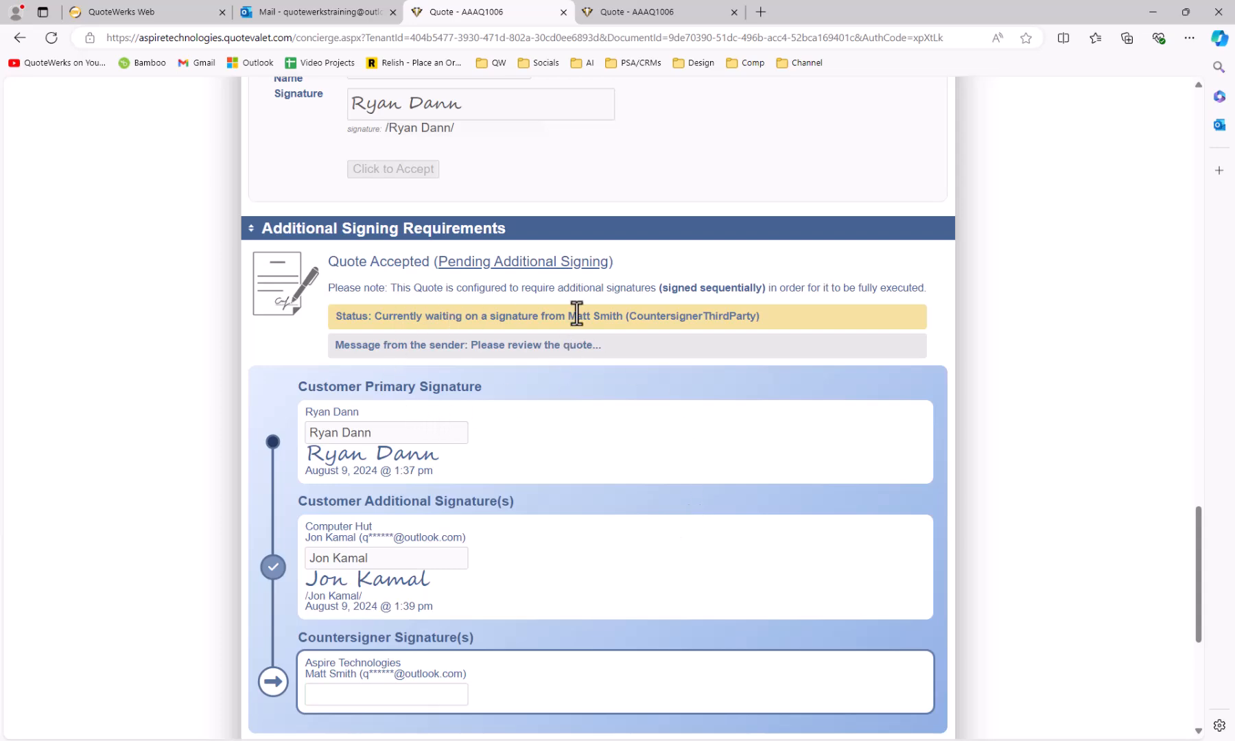
left_click(346, 13)
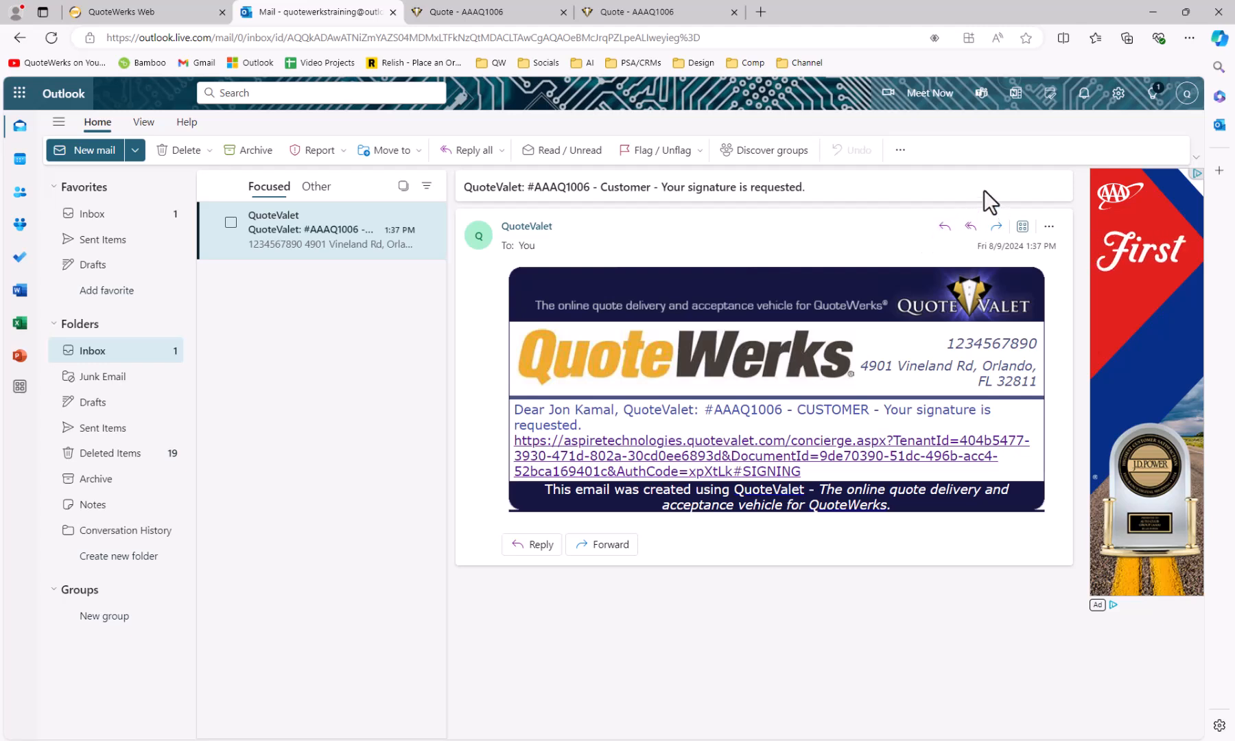
Switch to the countersigner's mailbox and open AAAQ1006's signing page from the SalesRep email.
left_click(1186, 93)
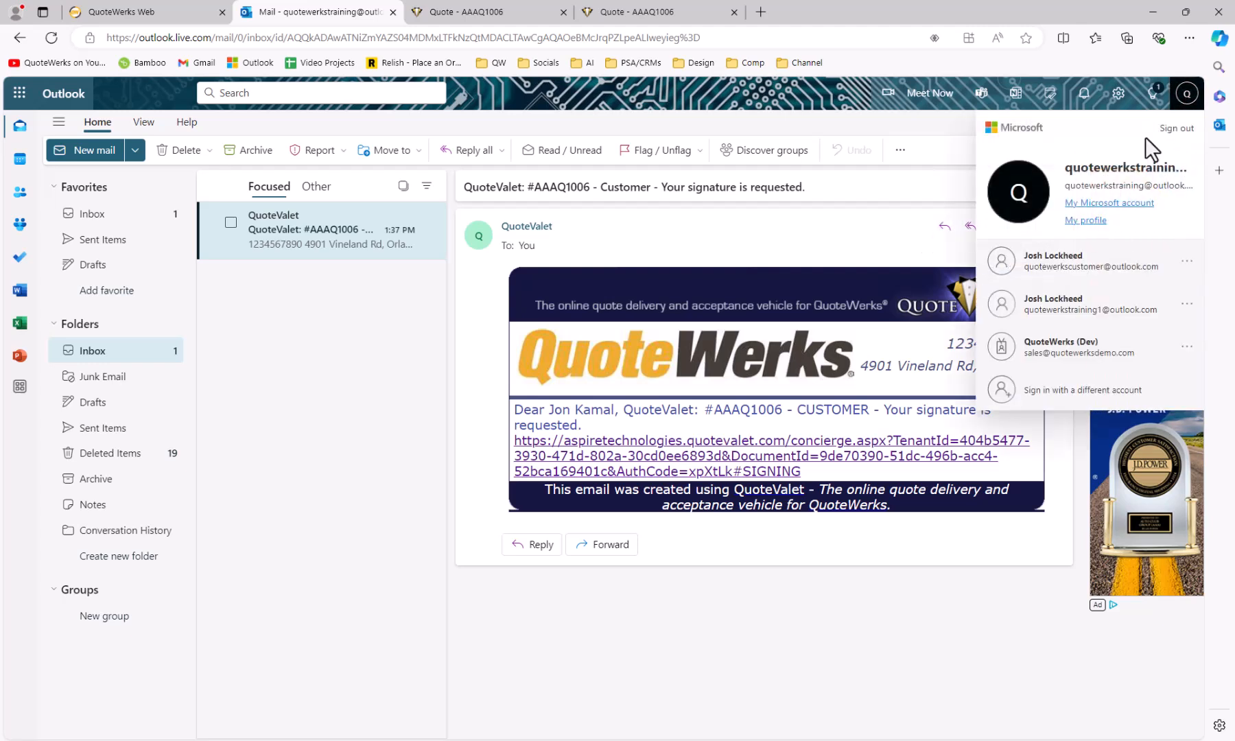
left_click(1103, 308)
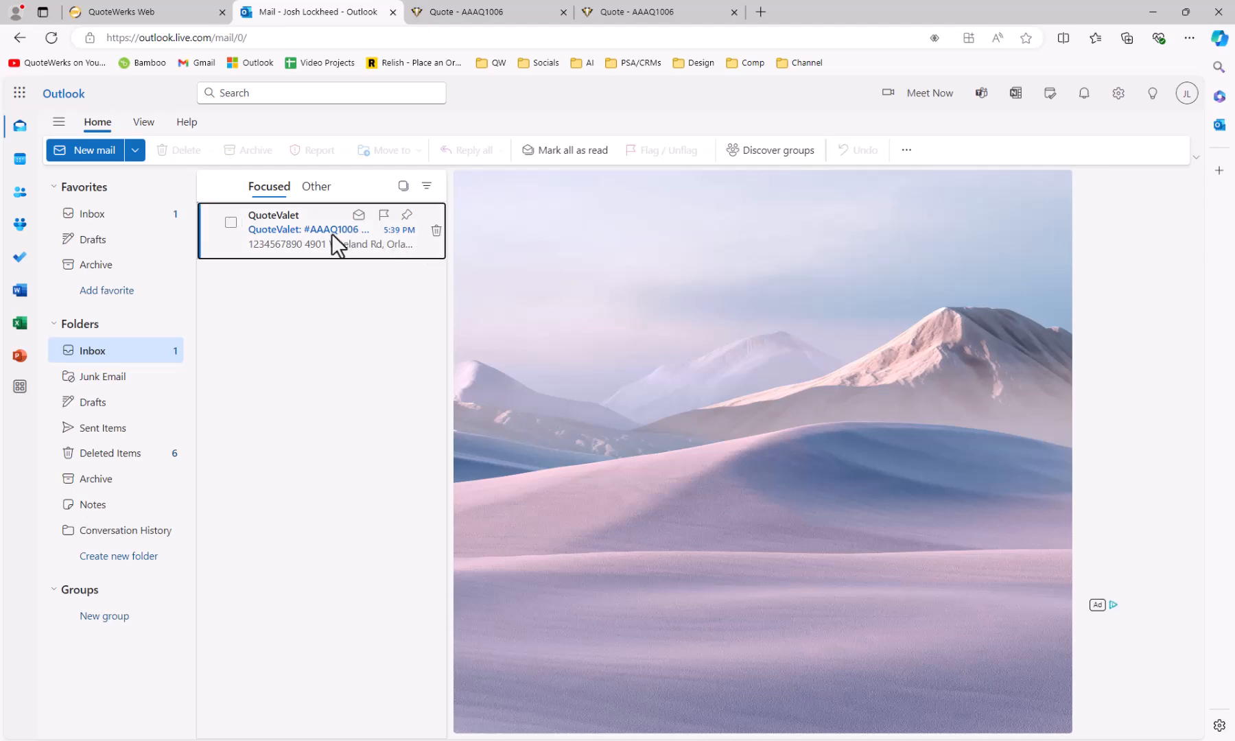
left_click(336, 231)
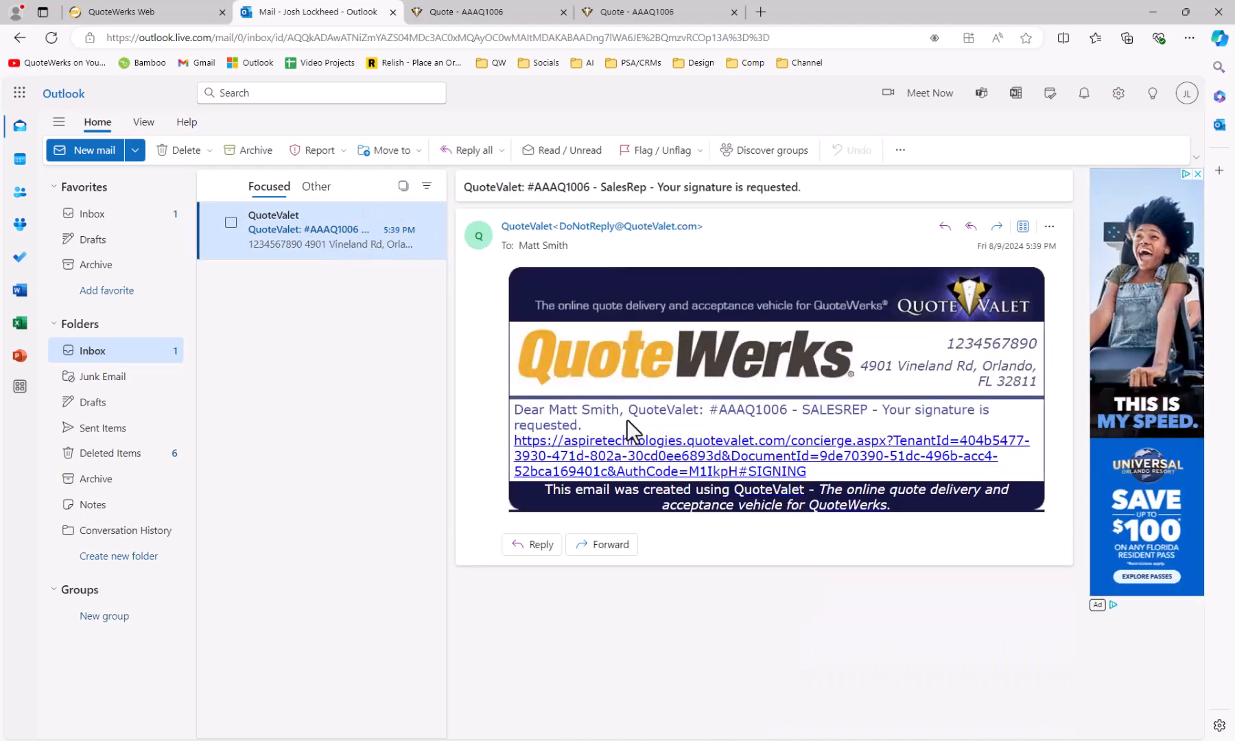
left_click(758, 455)
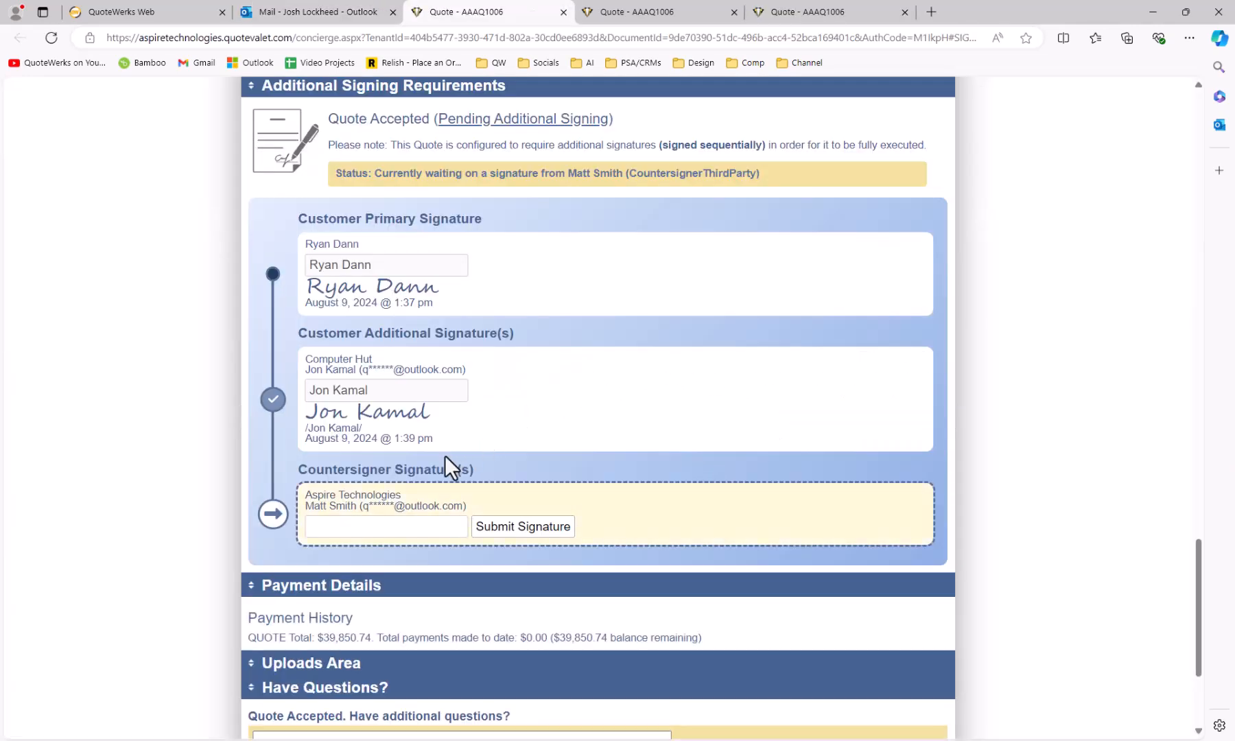
Countersign AAAQ1006 with the countersigner's name and verify it shows 3 signatures completed.
scroll(449, 467, "up", 7)
scroll(496, 456, "down", 6)
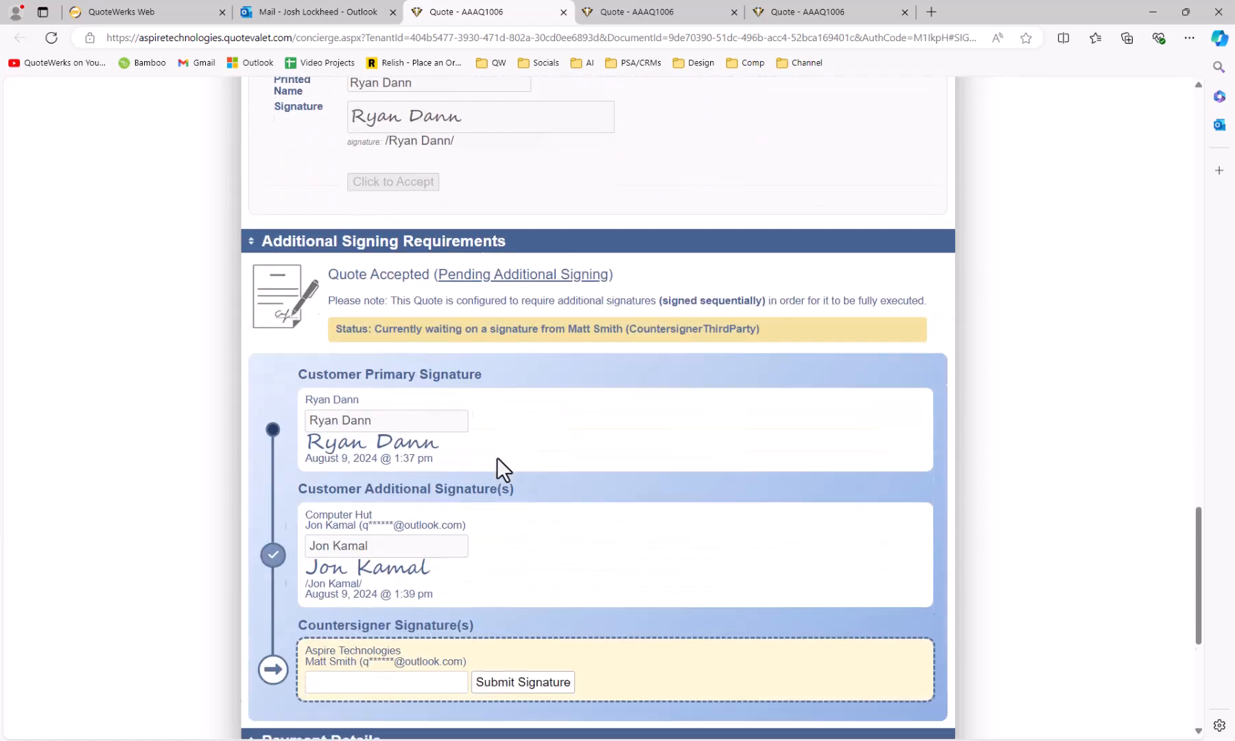
left_click(371, 597)
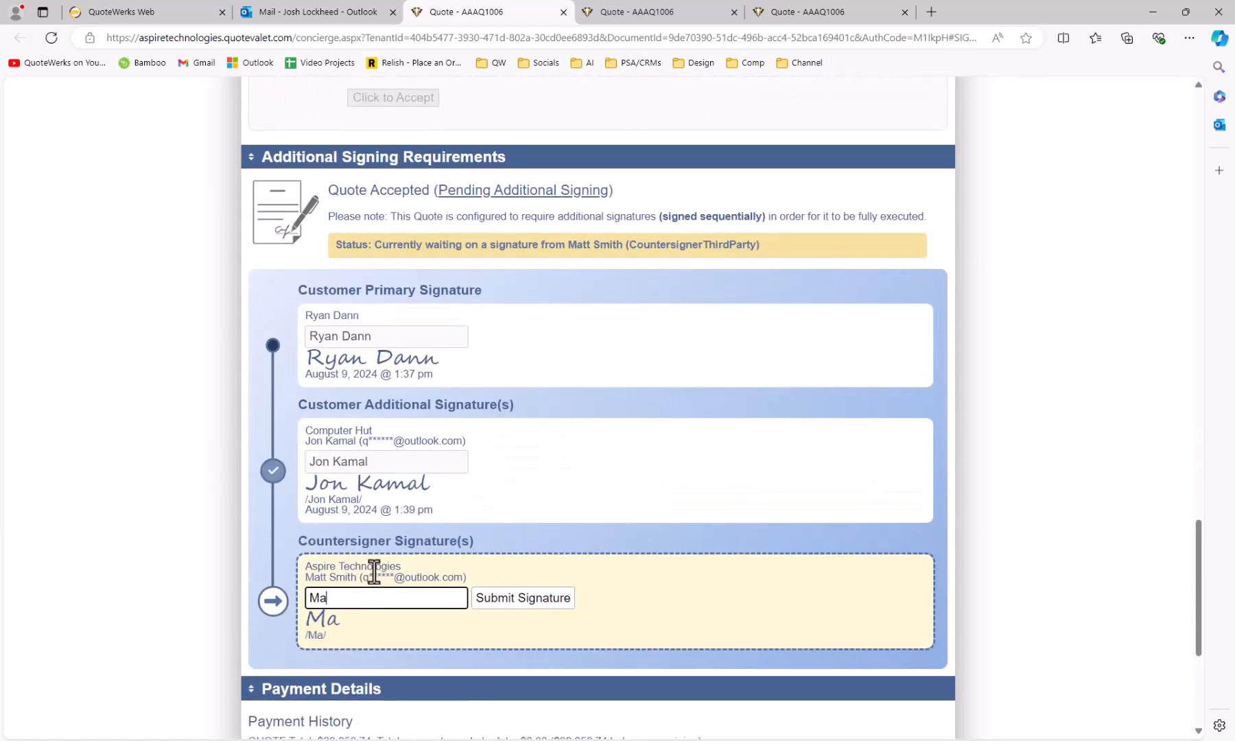
key("Return")
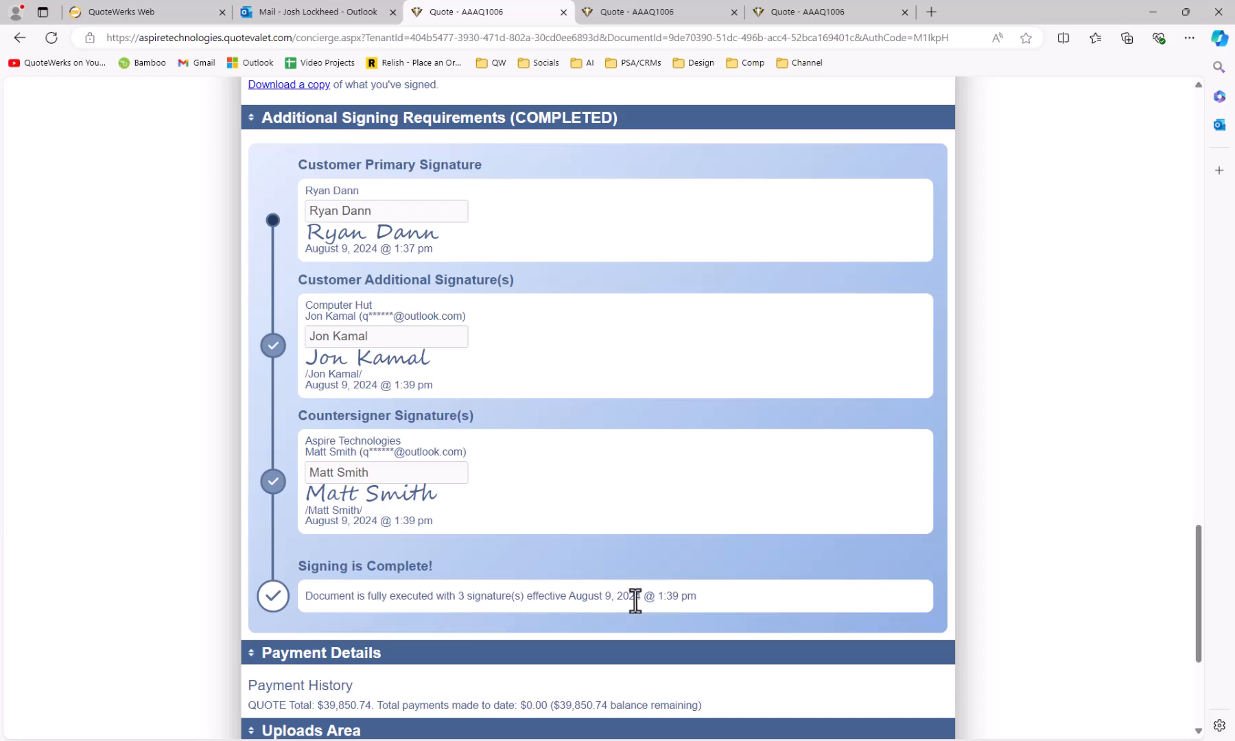
scroll(634, 600, "down", 2)
scroll(635, 600, "up", 1)
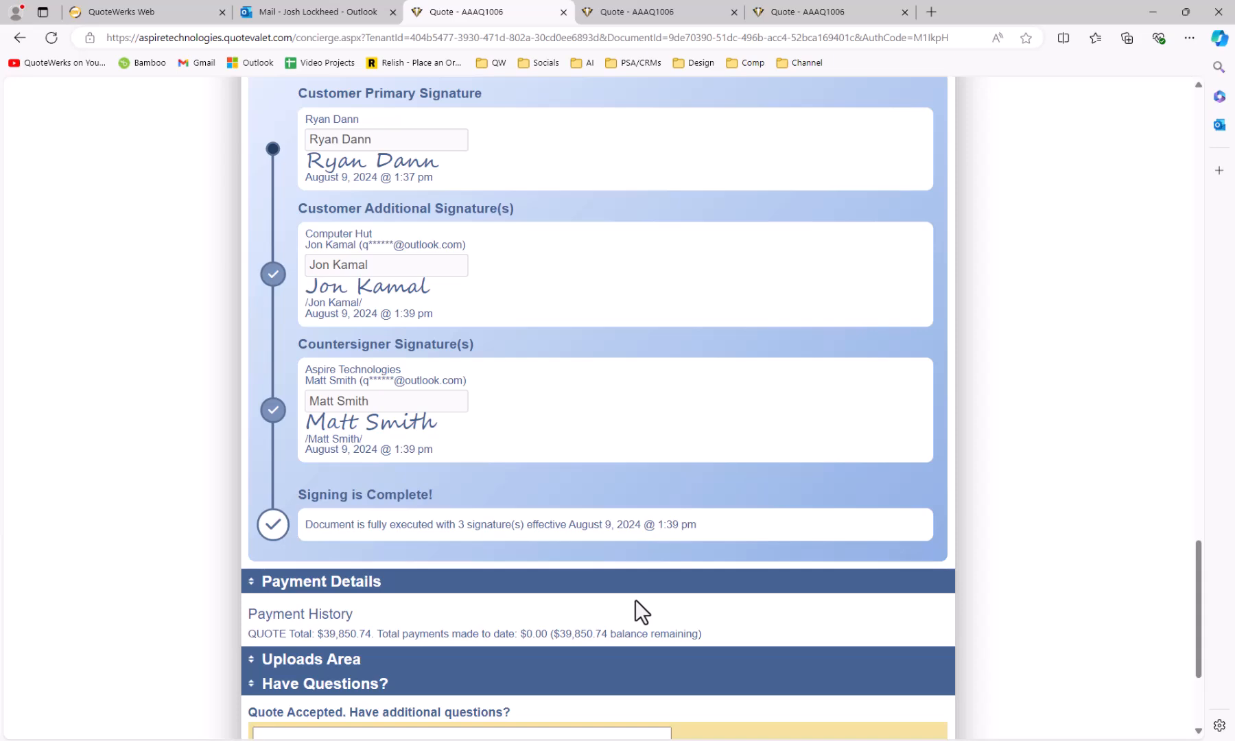
scroll(634, 598, "up", 2)
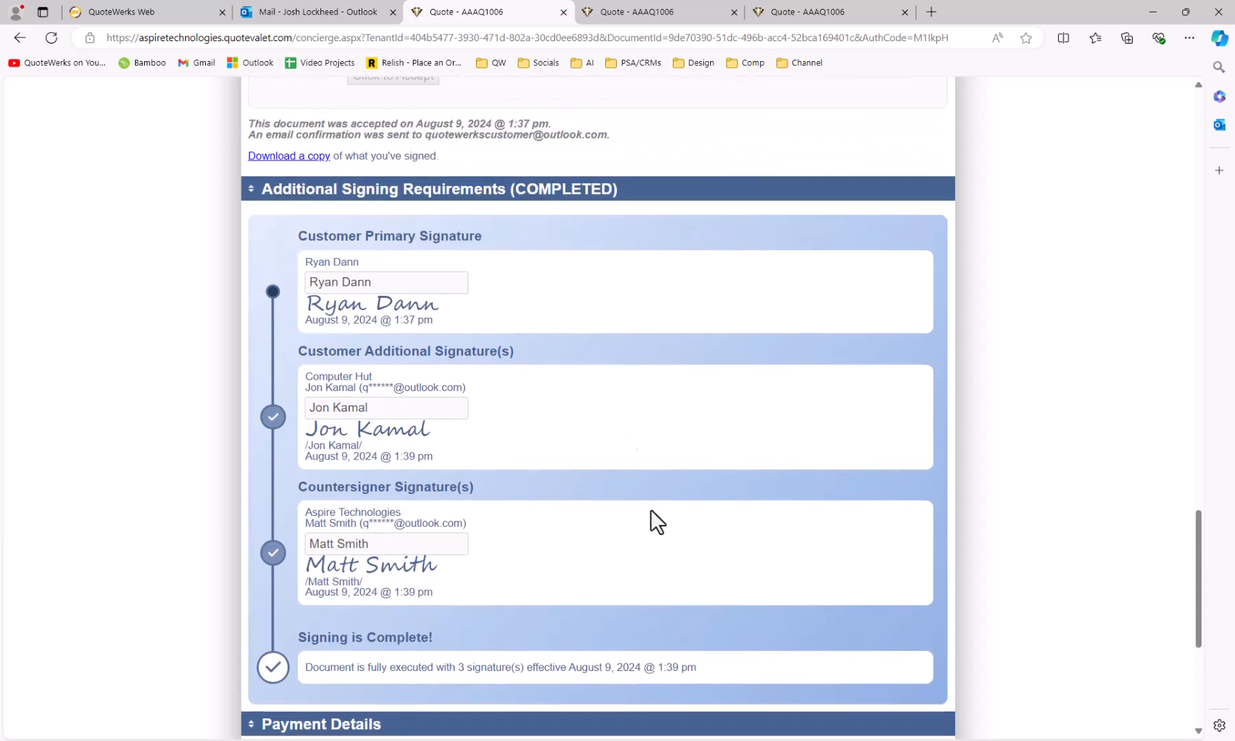
left_click(163, 15)
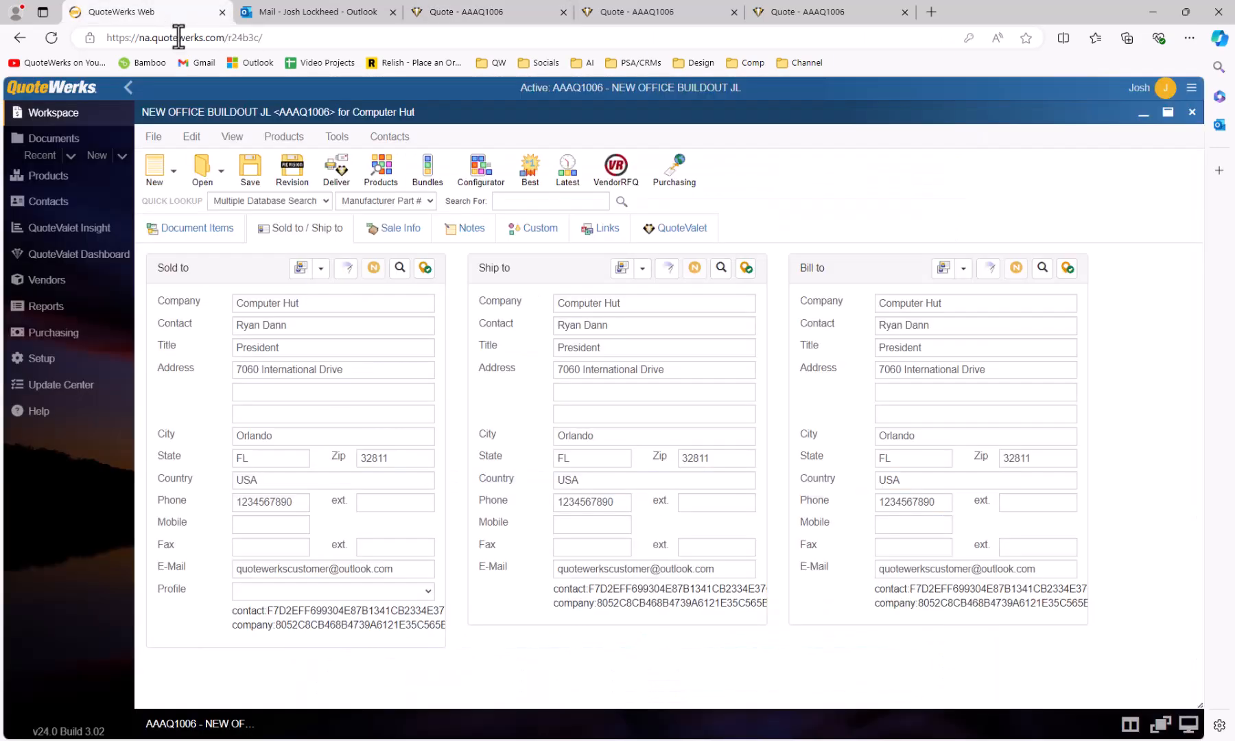
Sync the QuoteValet selections into AAAQ1006 and convert it to order AAAO1006.
left_click(666, 234)
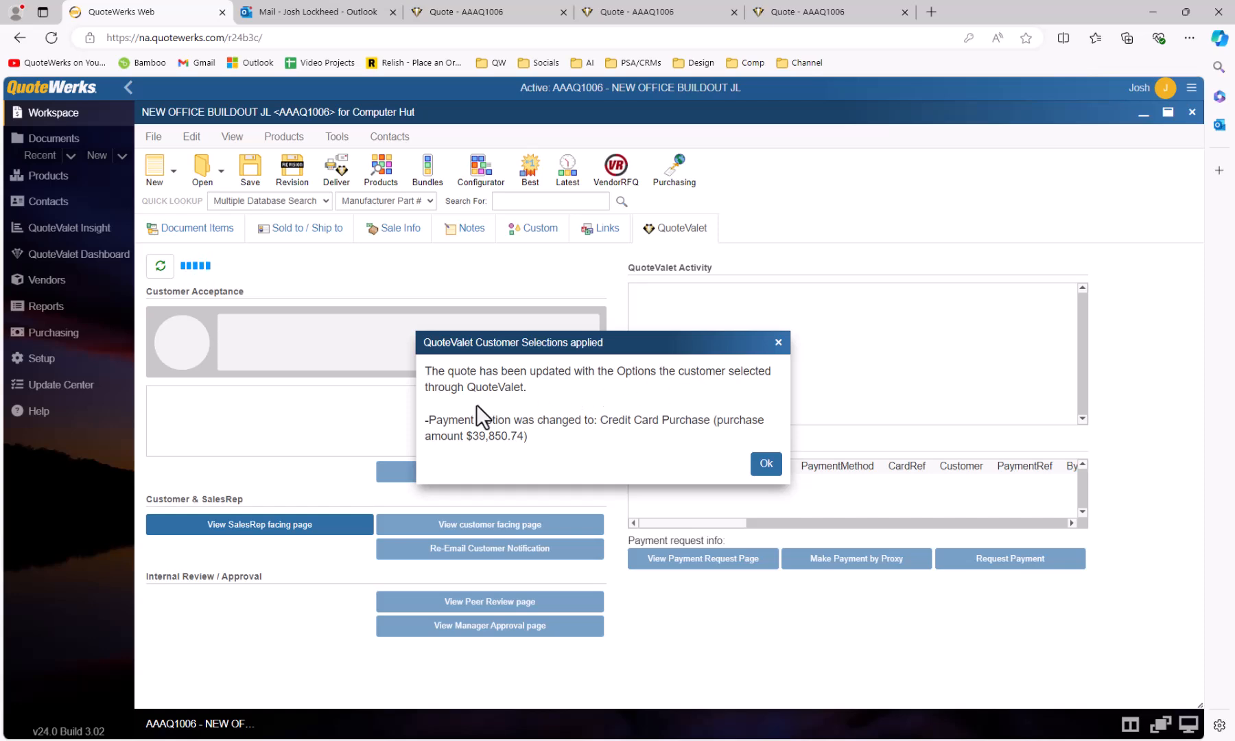
left_click(765, 464)
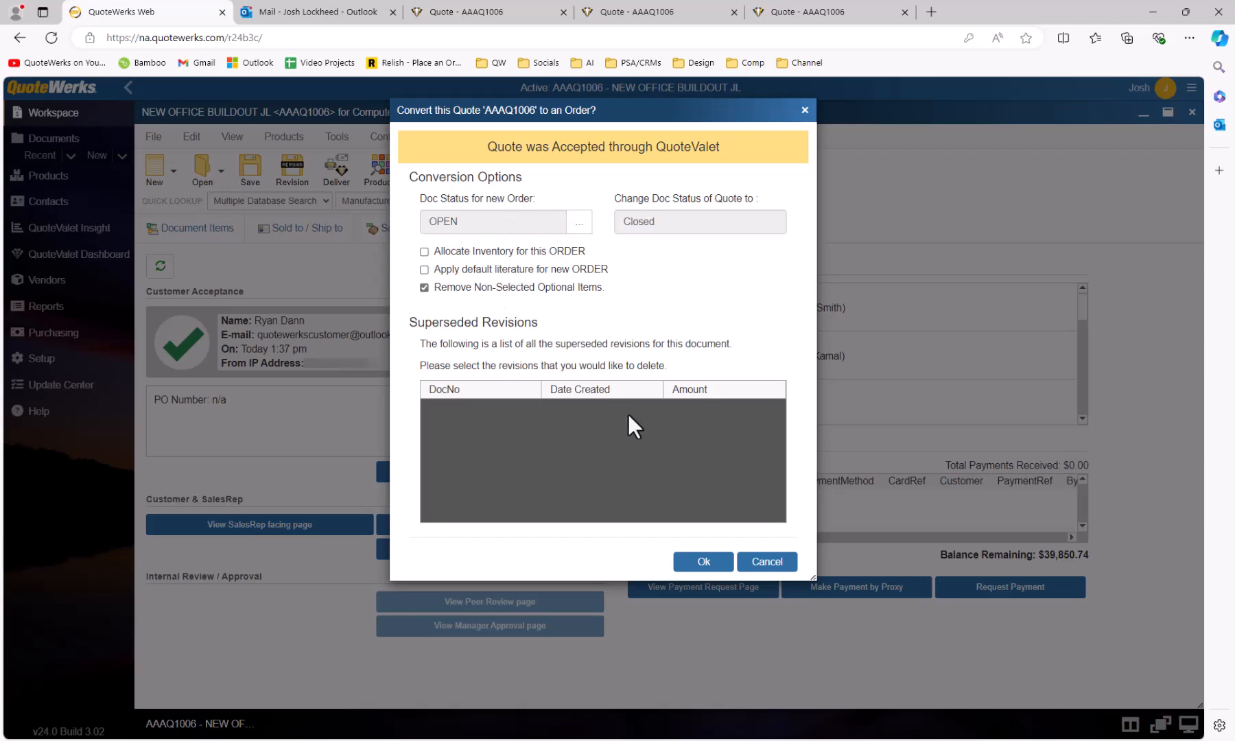
left_click(703, 563)
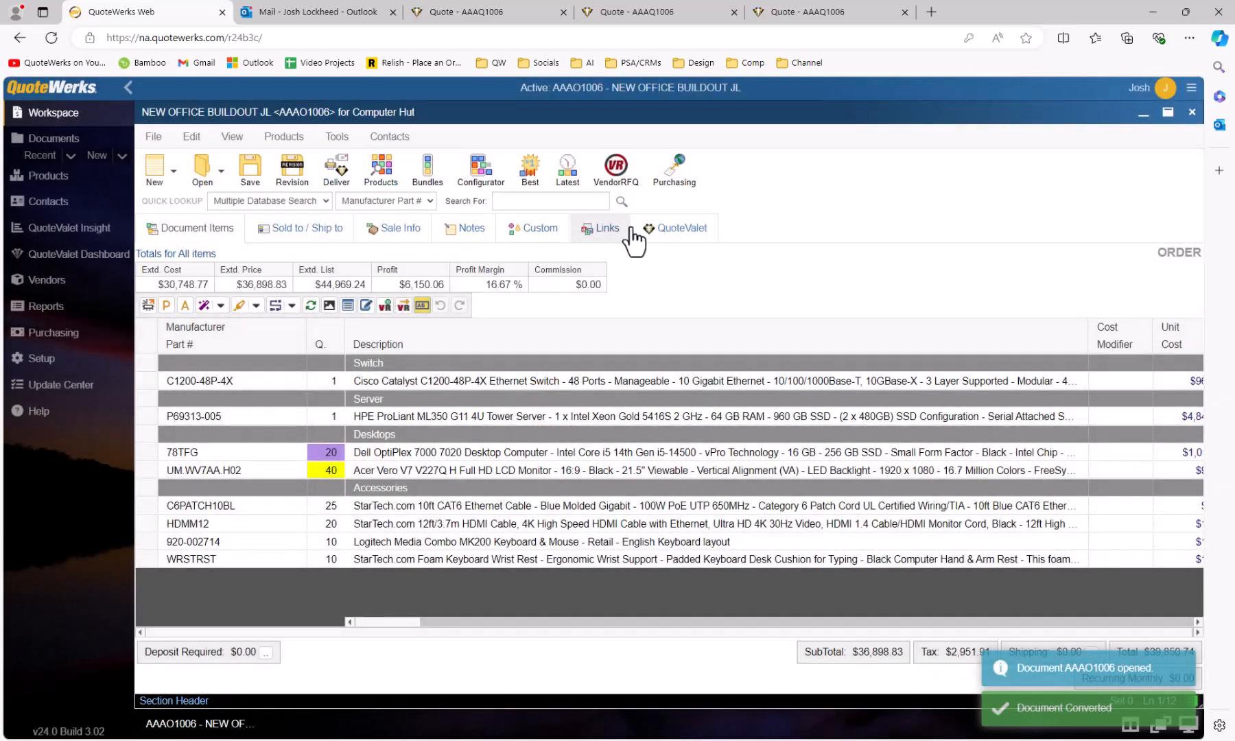
Review order AAAO1006's QuoteValet acceptance and activity log ending in fully executed notifications.
left_click(673, 242)
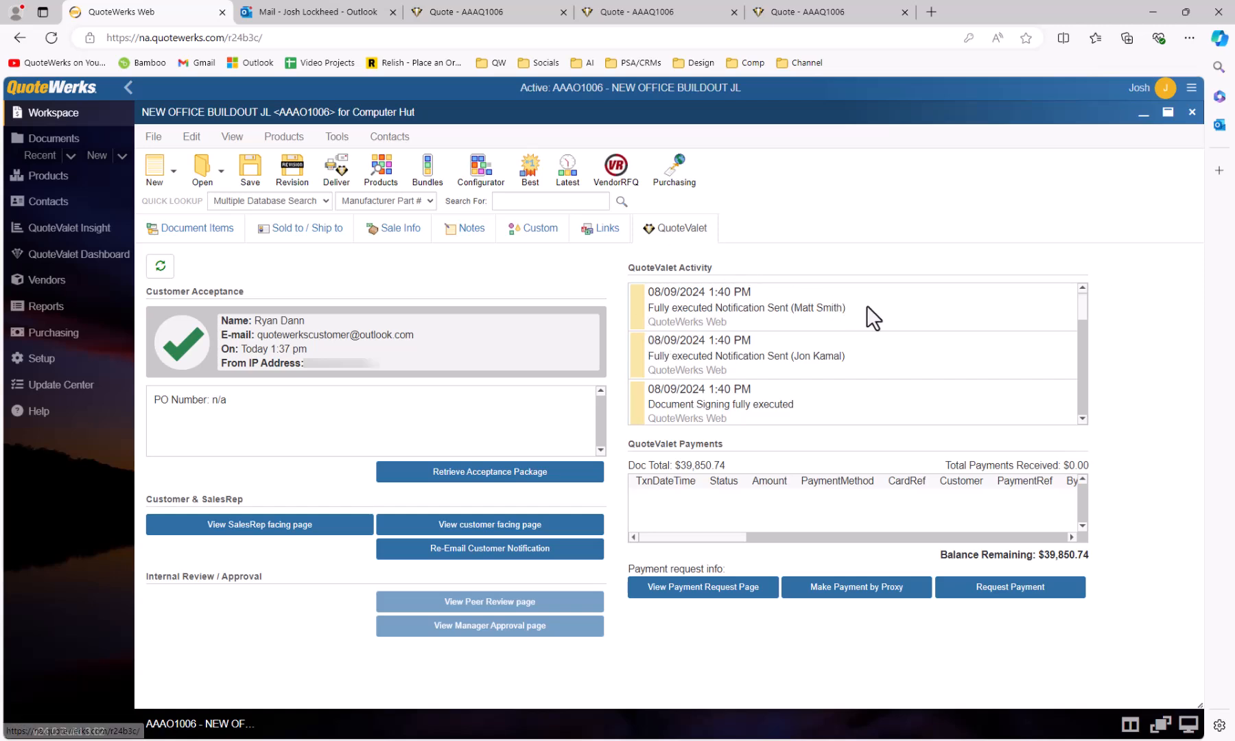
left_click_drag(1080, 314, 1080, 411)
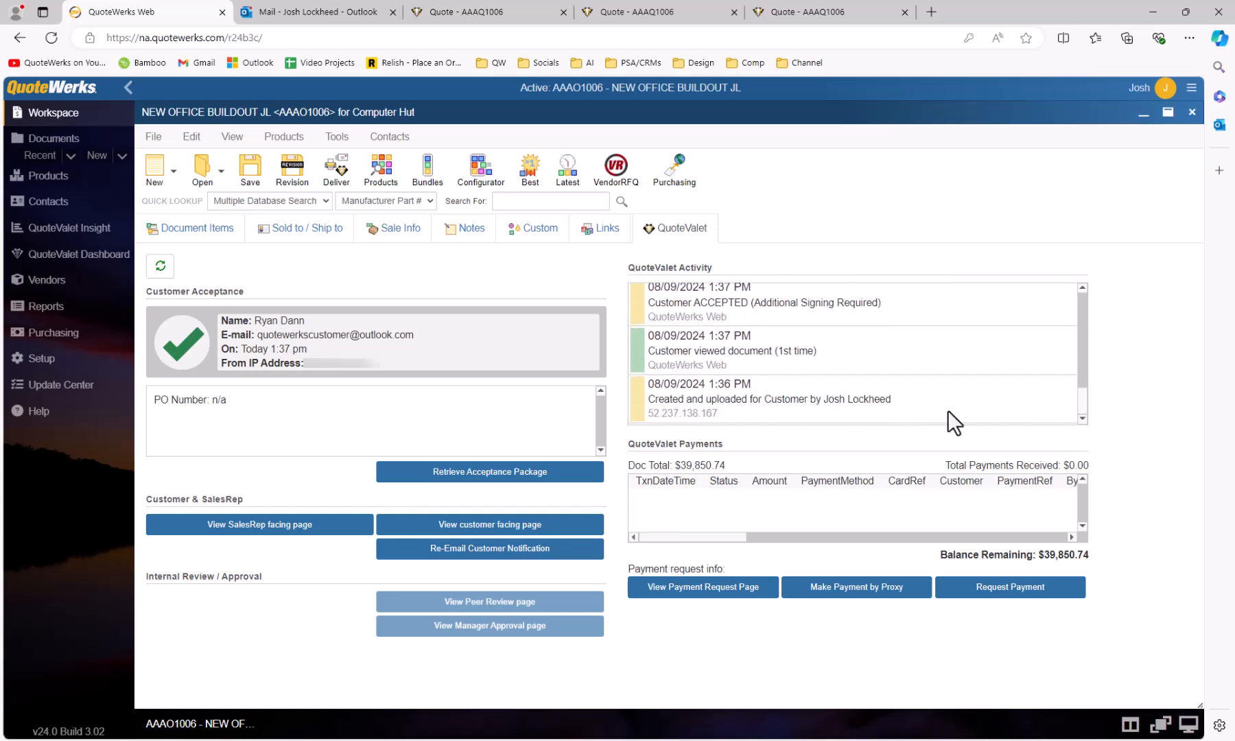
left_click_drag(1076, 401, 1080, 303)
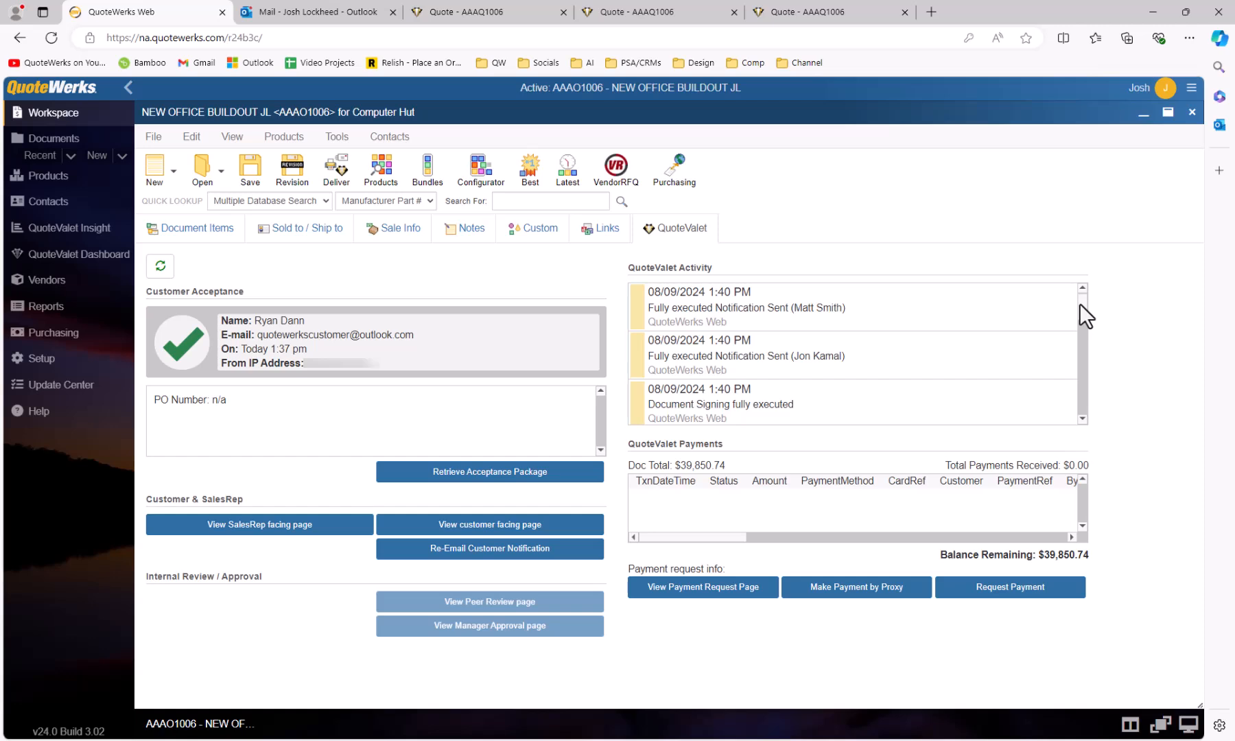